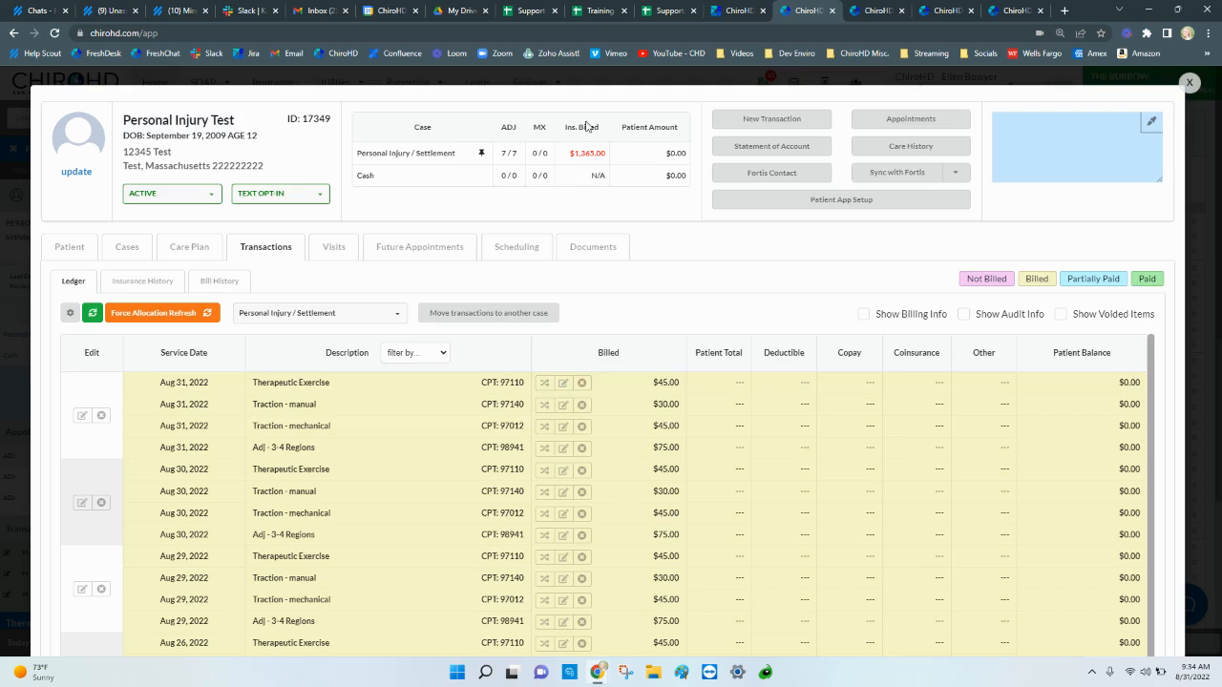
# - Record a $200 Insurance Check payment as a new transaction on the patient's Personal Injury / Settlement case and close the patient record
pyautogui.moveTo(569, 156); pyautogui.dragTo(611, 165)
pyautogui.click(594, 152)
pyautogui.click(772, 127)
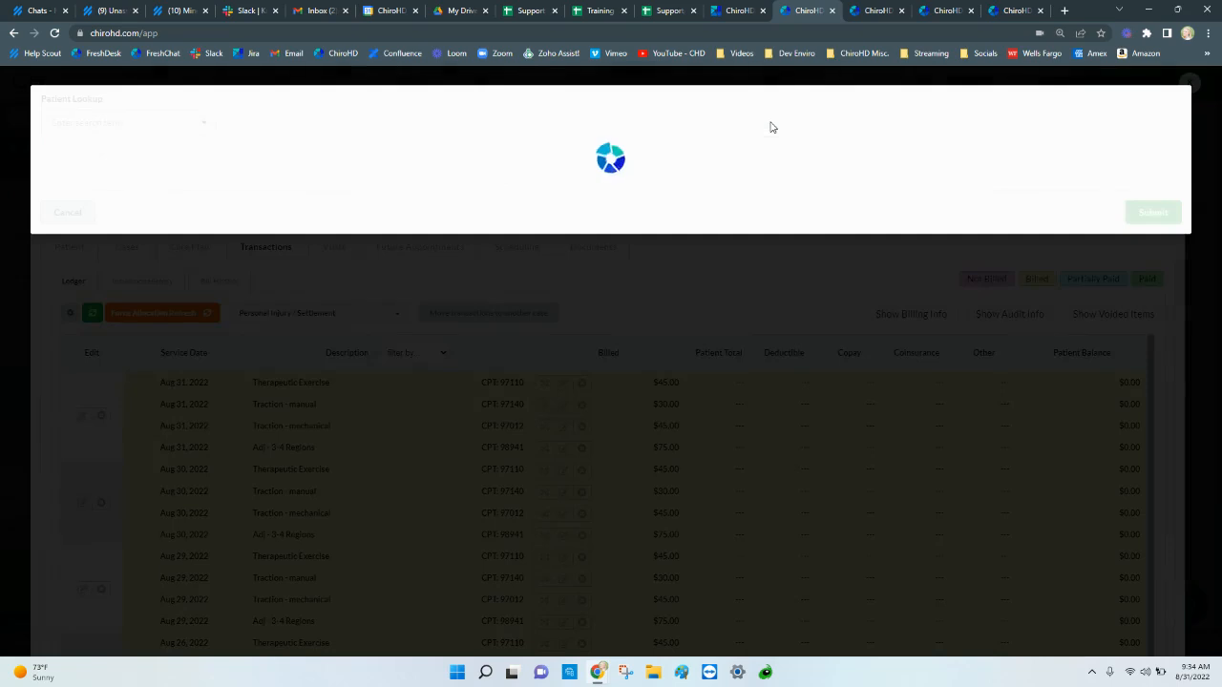
pyautogui.click(653, 212)
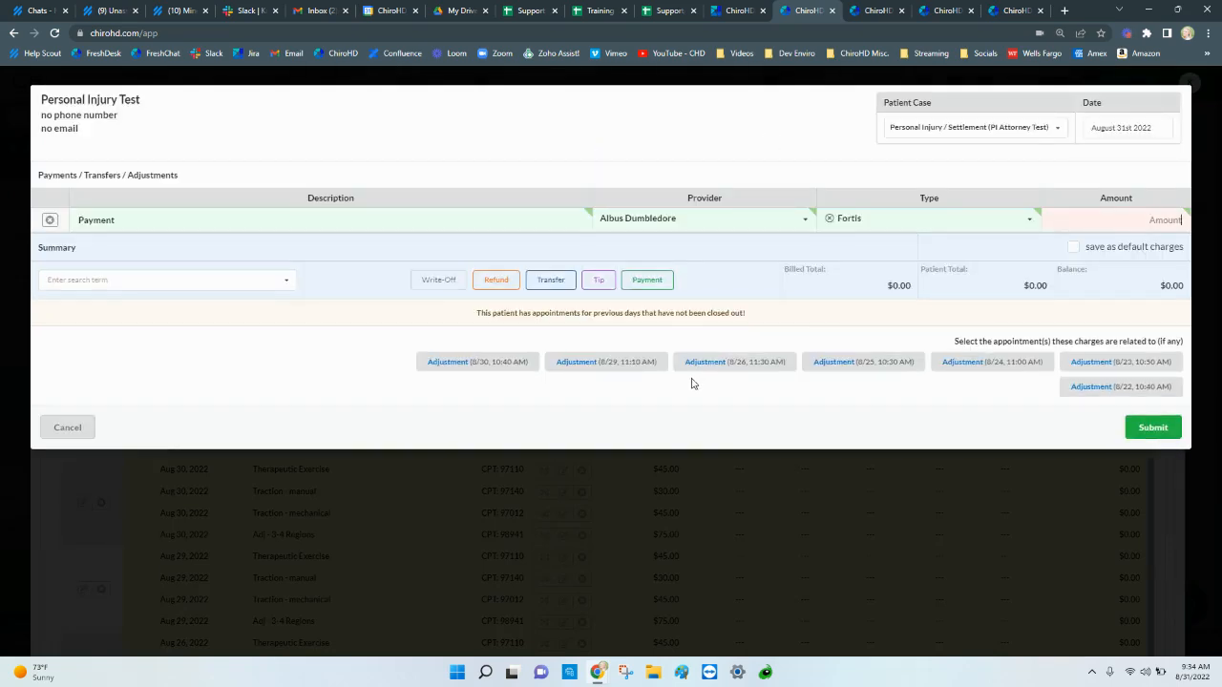
pyautogui.click(828, 220)
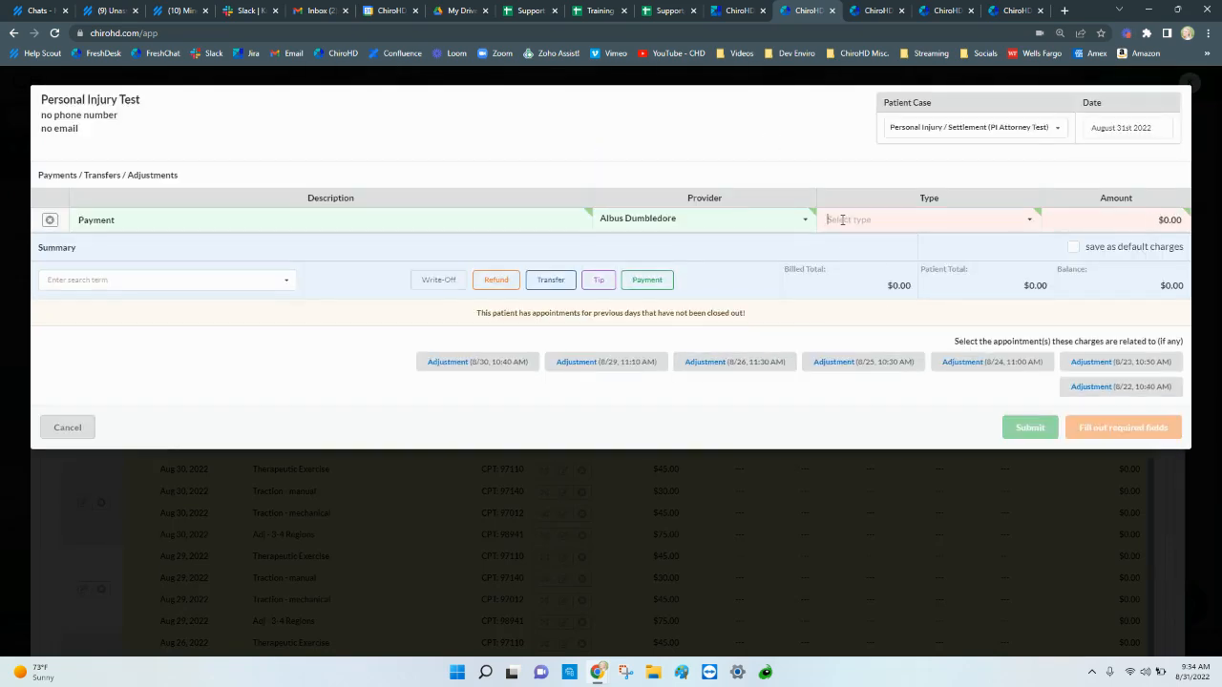
pyautogui.write('ins')
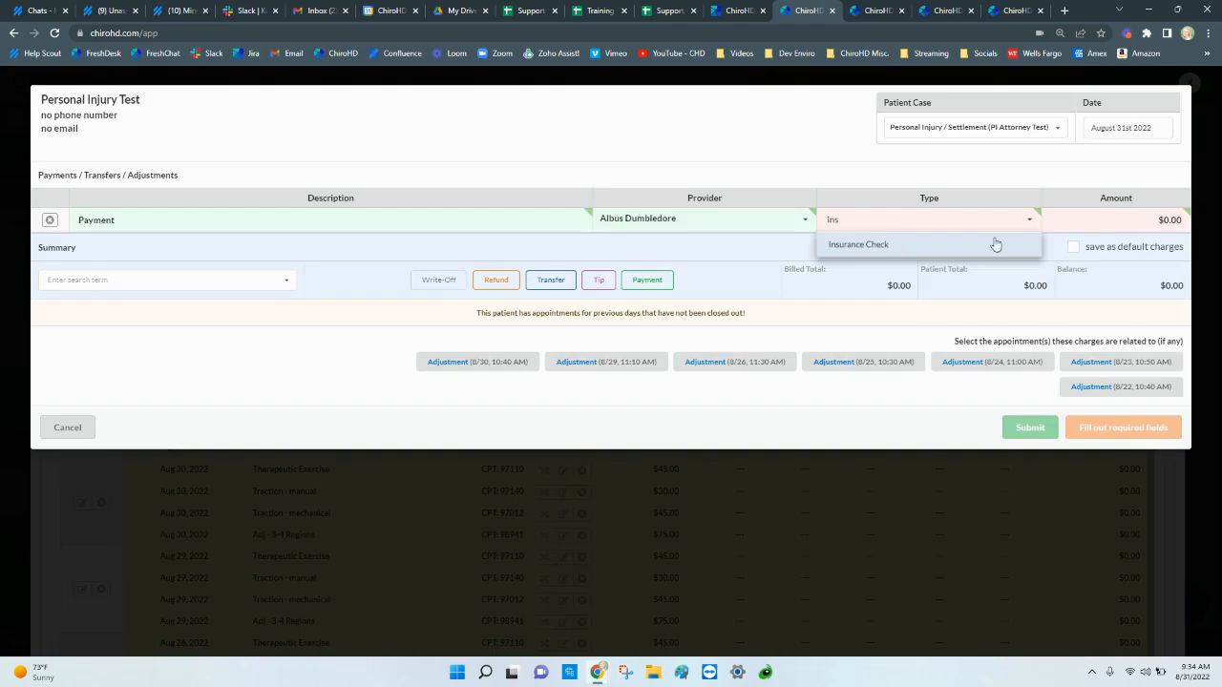
pyautogui.click(916, 246)
pyautogui.click(1153, 219)
pyautogui.write('200')
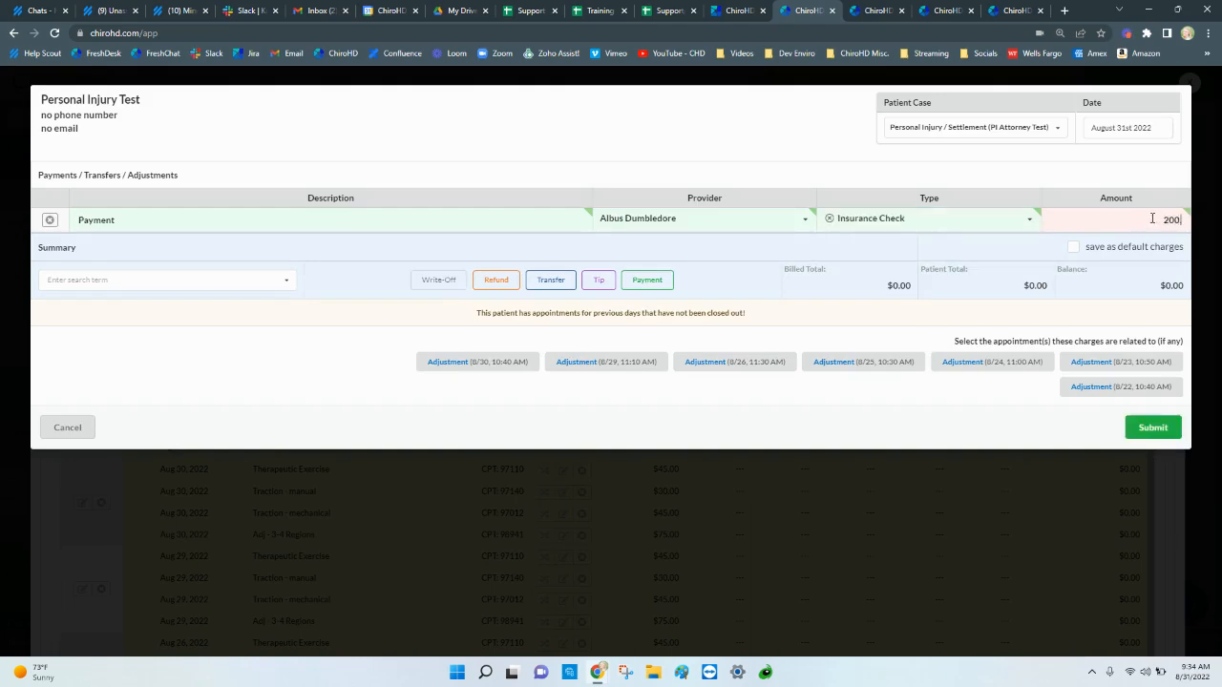
pyautogui.click(1170, 426)
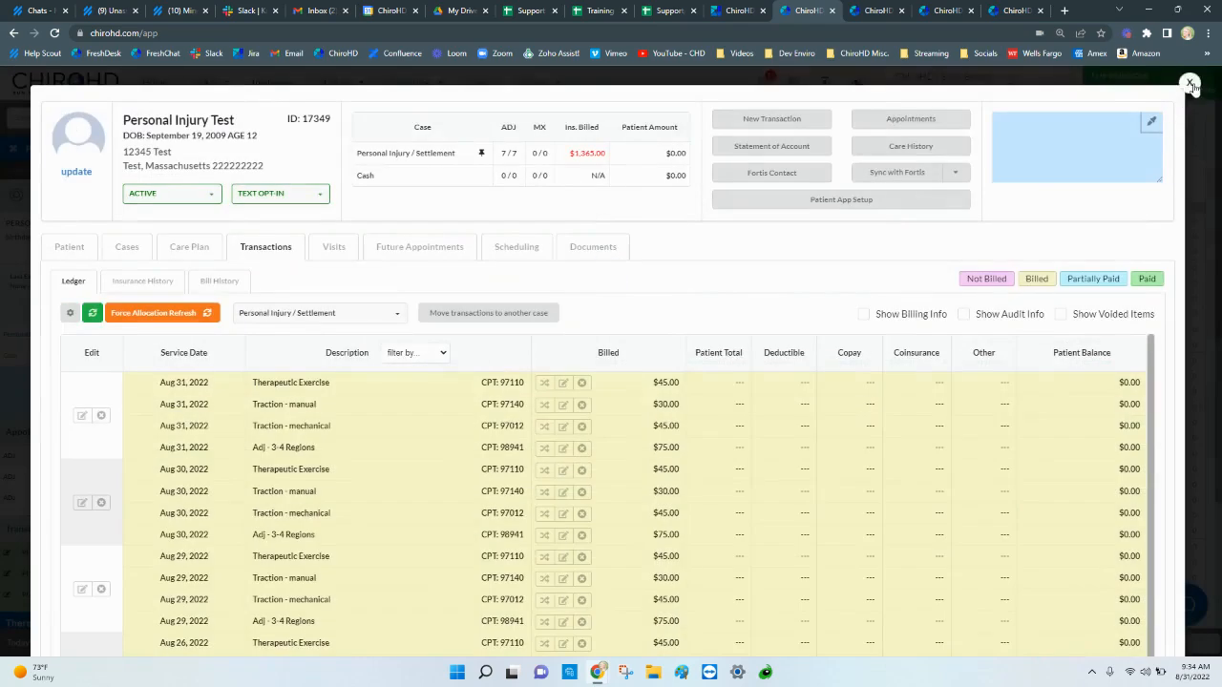
pyautogui.click(1189, 84)
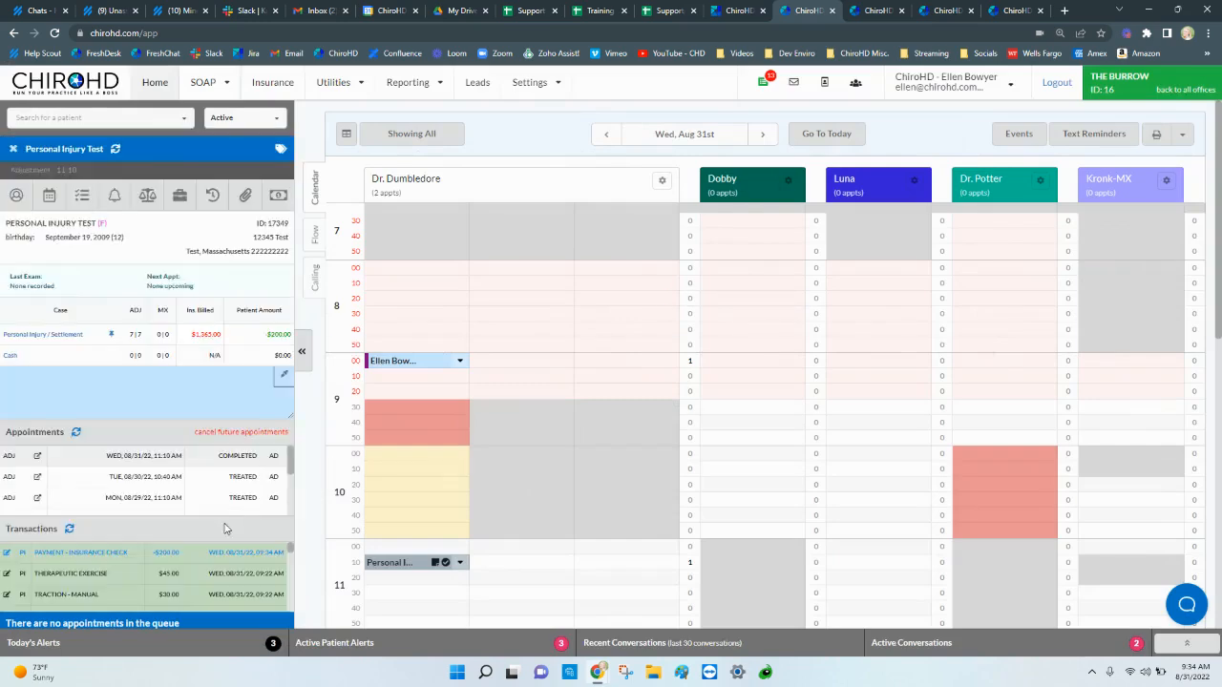
# - Void the $200 insurance check payment in the patient's transaction ledger and close the patient record
pyautogui.click(217, 573)
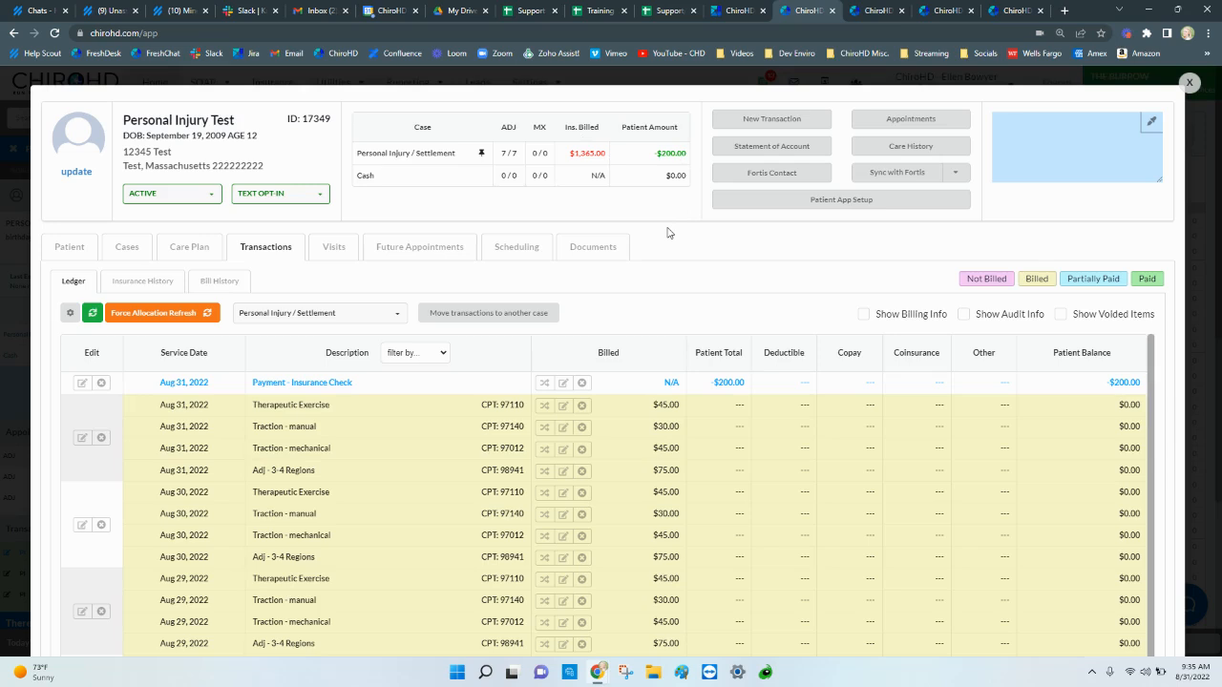
pyautogui.click(101, 383)
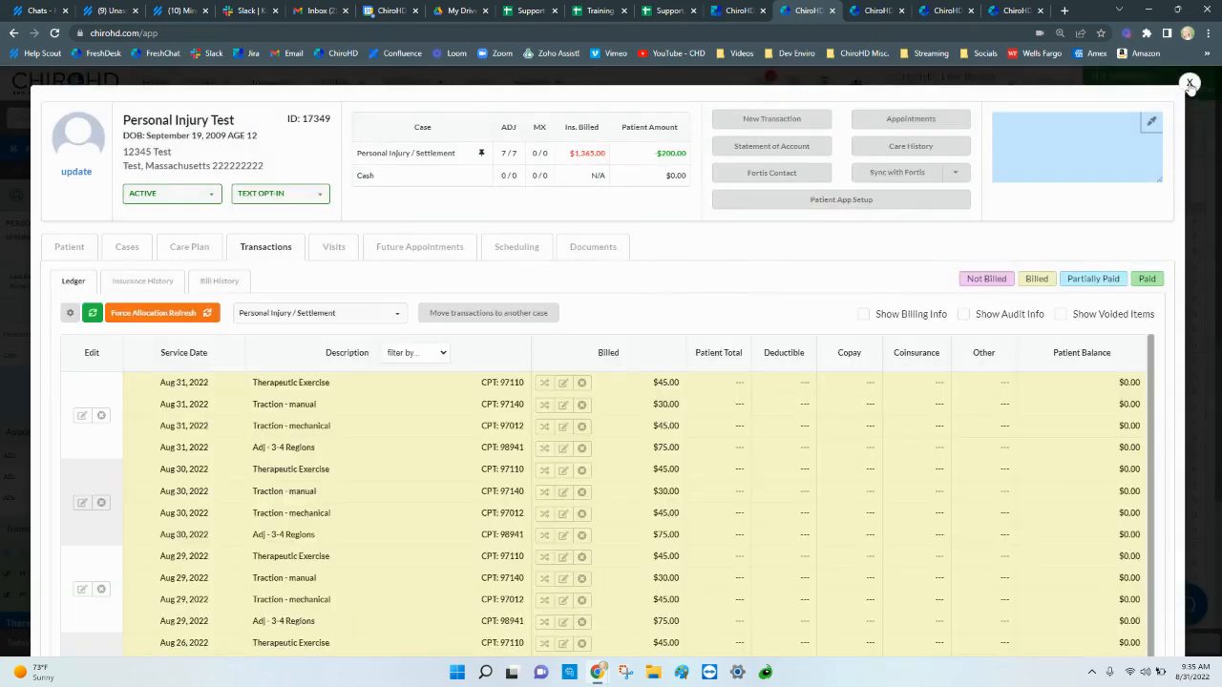
pyautogui.click(1190, 84)
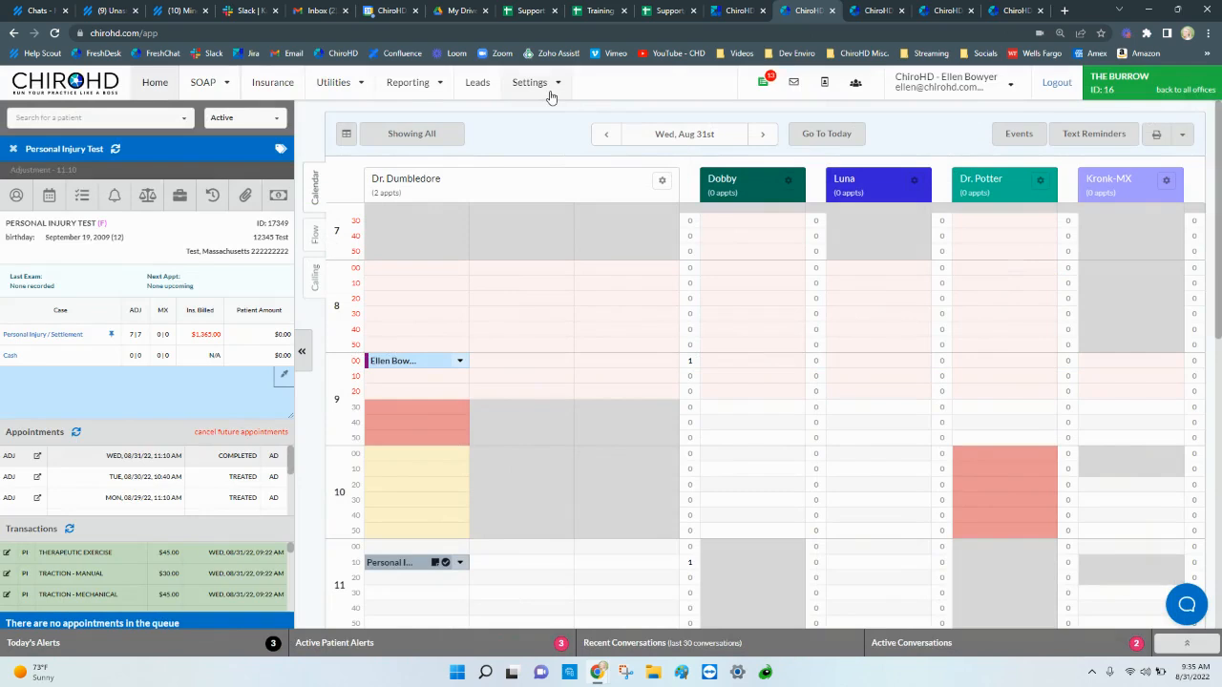
# - Deactivate the Insurance Check payment type in the network-level system settings
pyautogui.click(1141, 81)
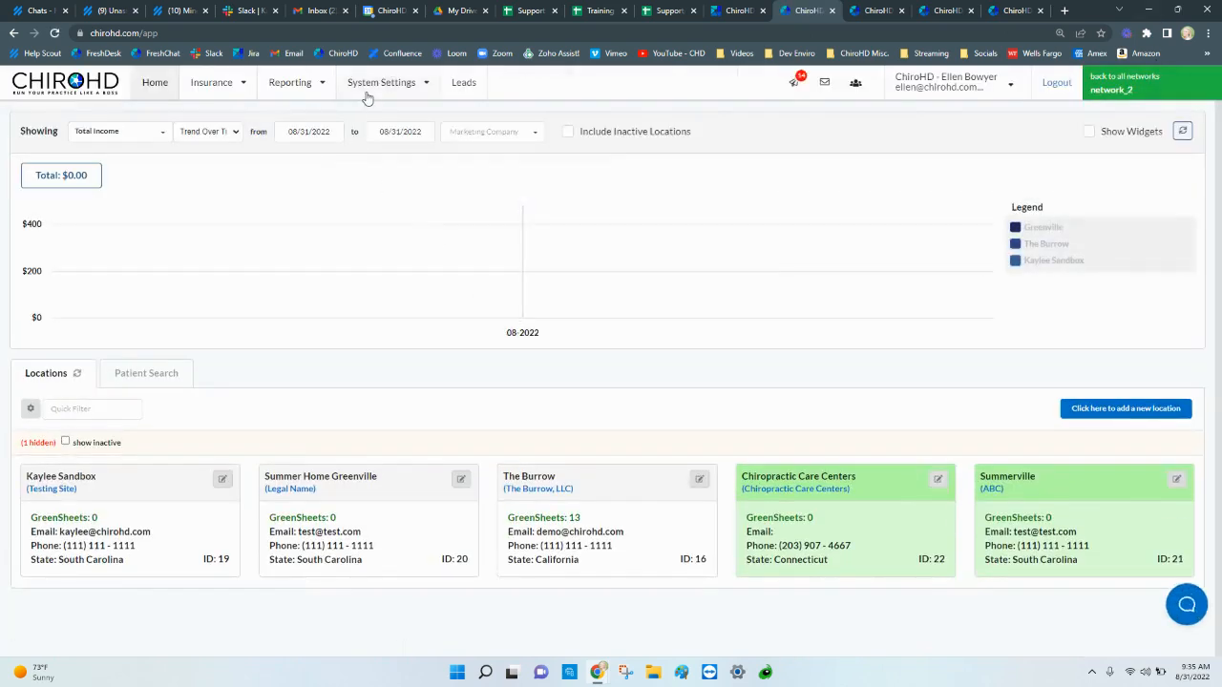
pyautogui.click(380, 82)
pyautogui.click(375, 189)
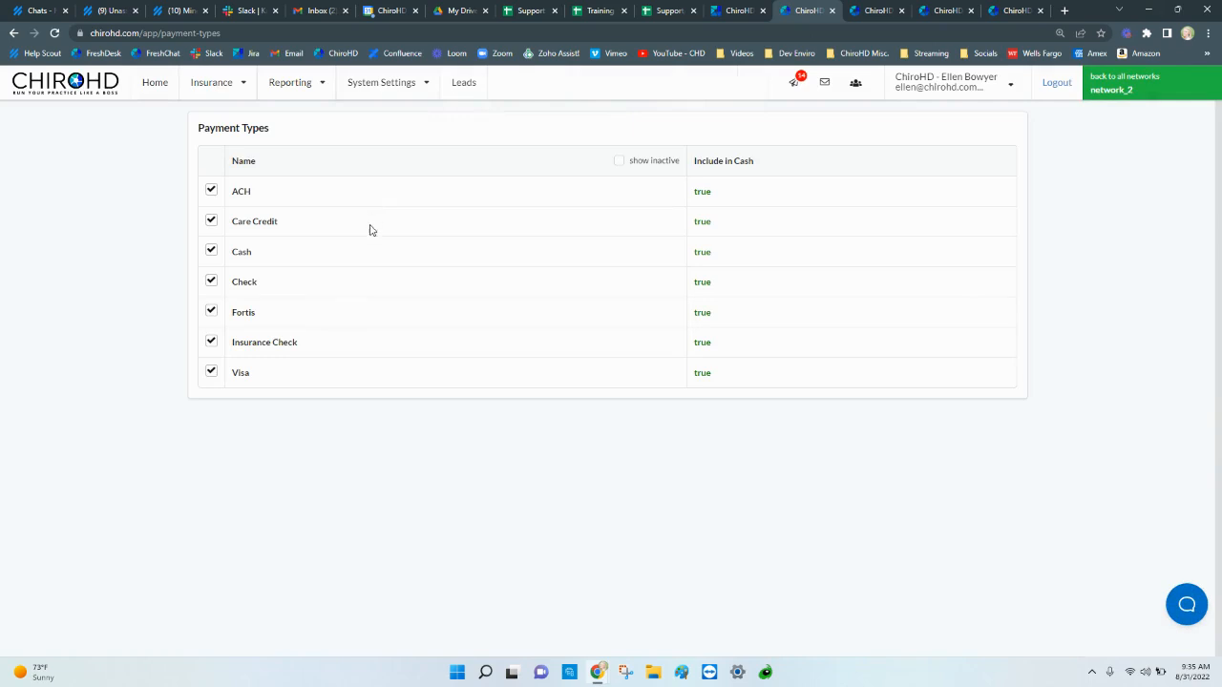
pyautogui.click(213, 343)
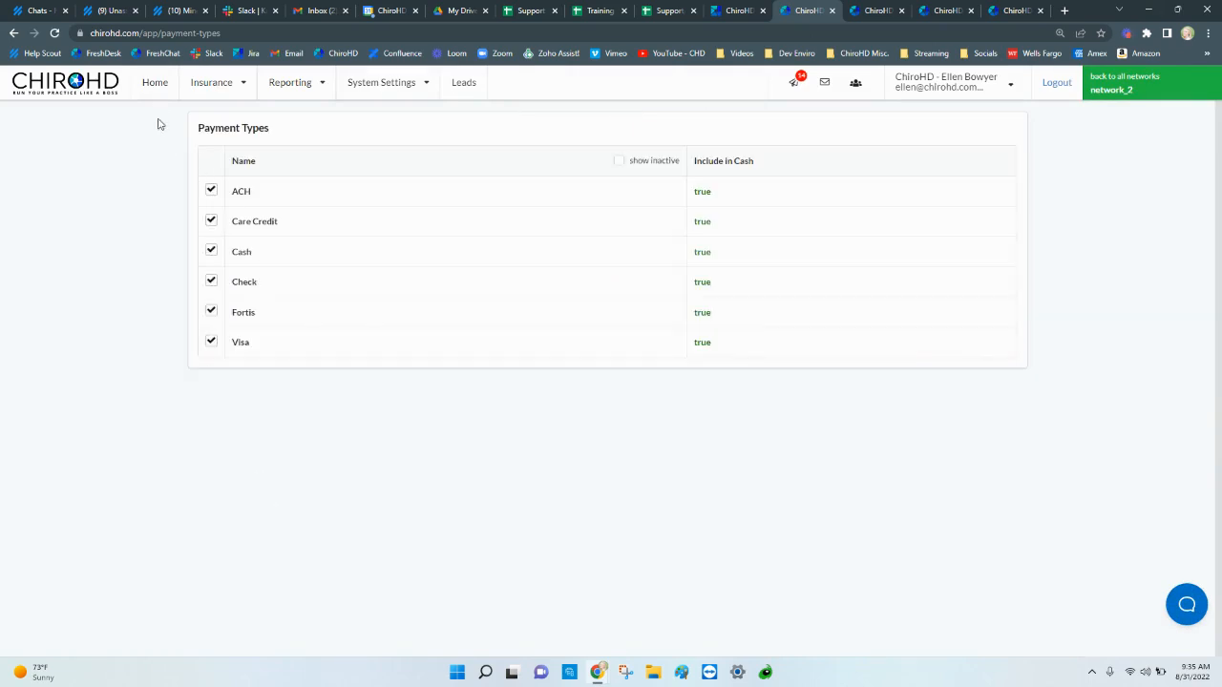
# - Return to The Burrow office and open its insurance form for processing a check/EOB
pyautogui.click(156, 86)
pyautogui.click(647, 525)
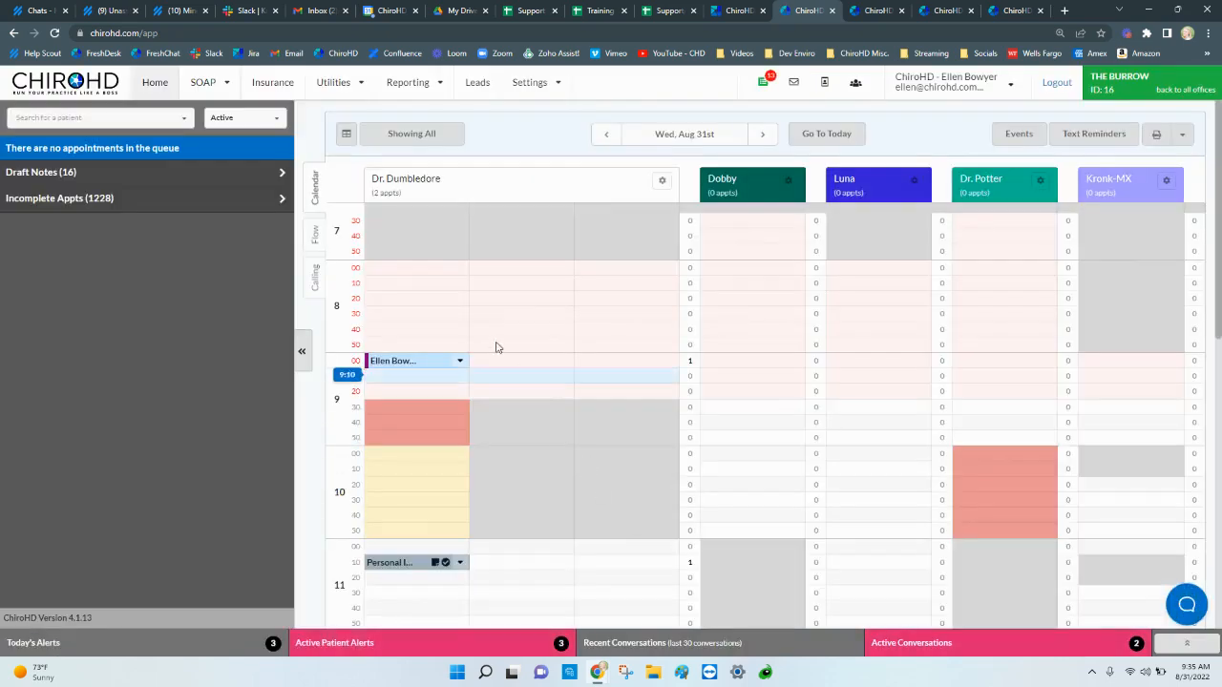
pyautogui.click(266, 88)
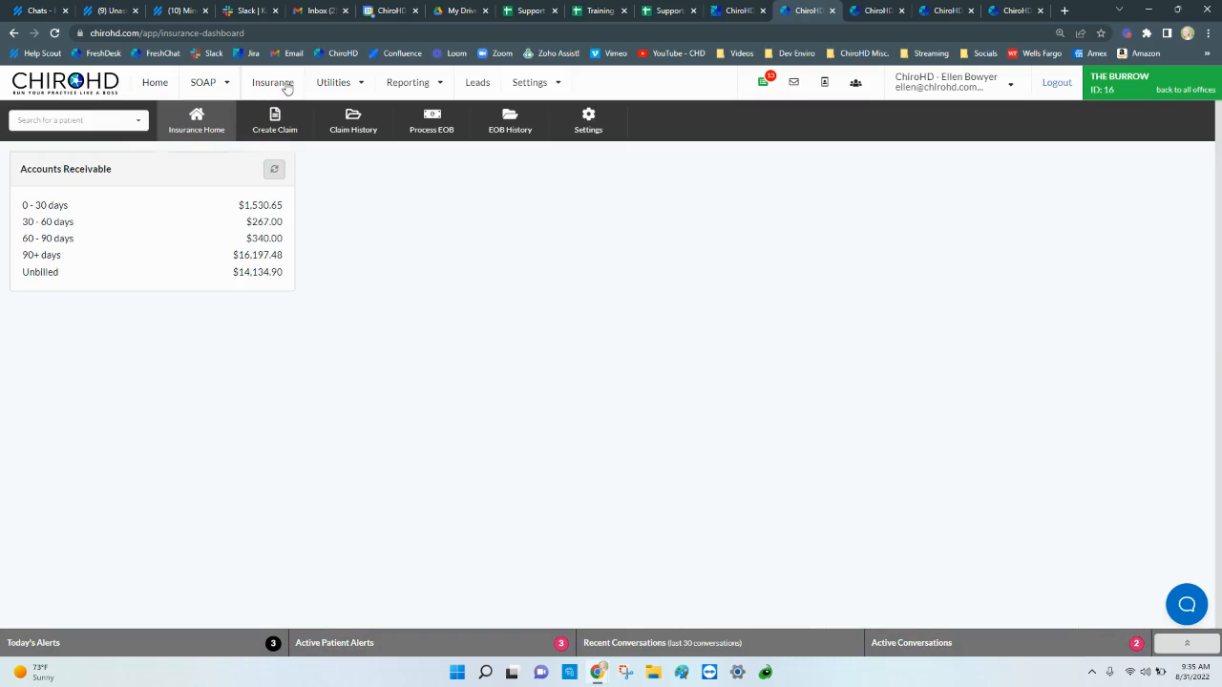
pyautogui.click(442, 134)
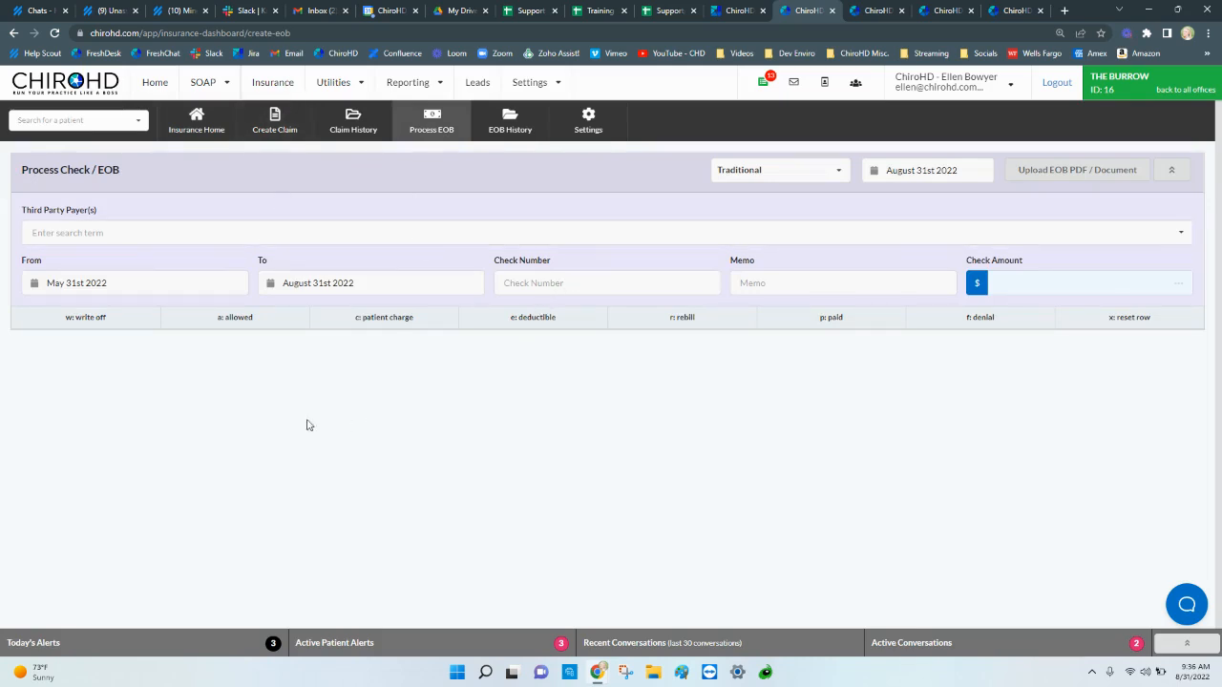
# - Select PI Attorney Test as the third party payer for the check
pyautogui.click(236, 236)
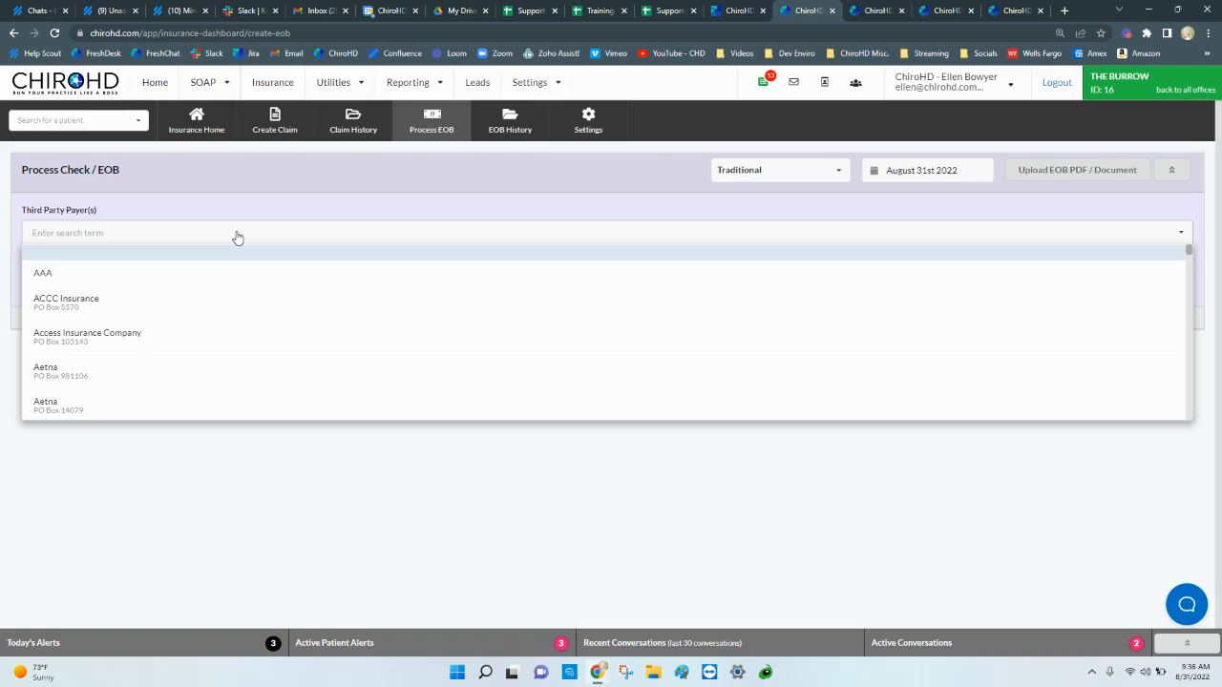
pyautogui.write('pi')
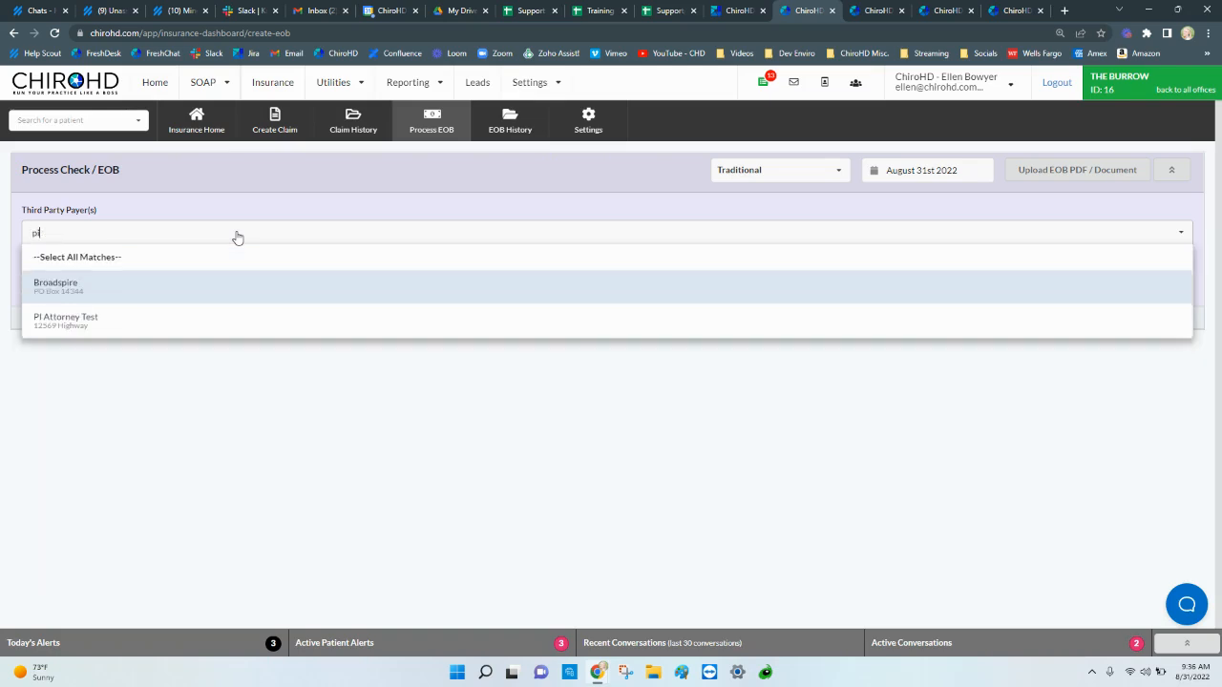
pyautogui.click(225, 324)
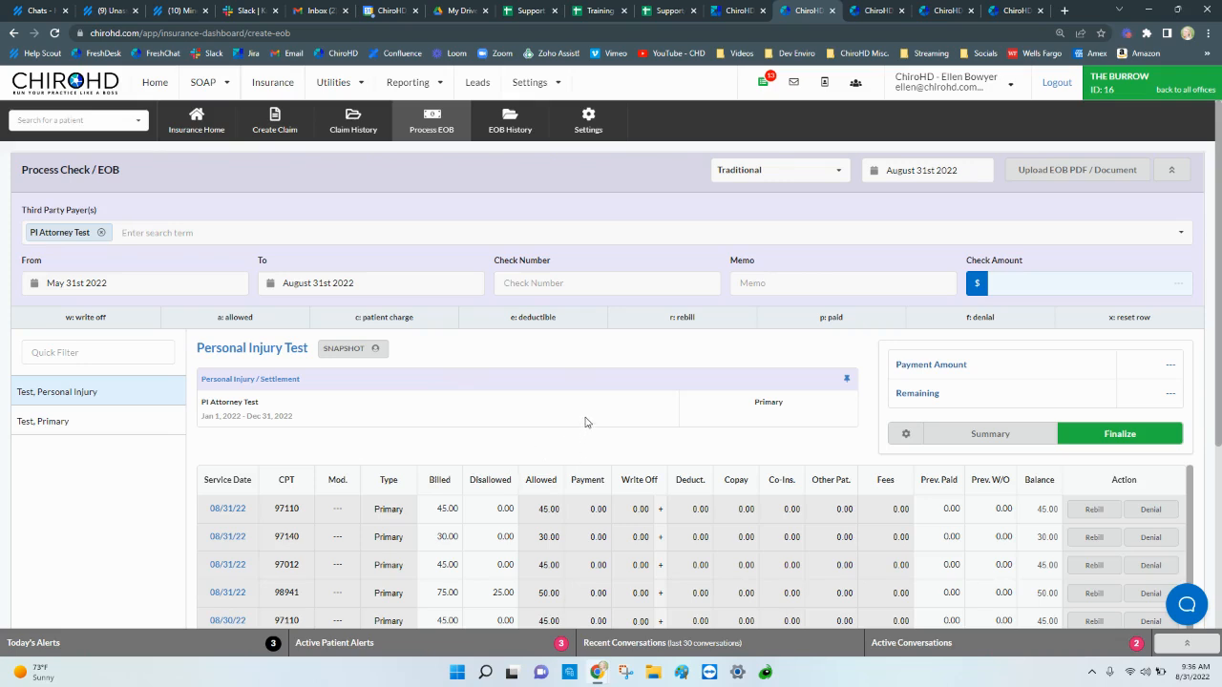
# - Enter check number 56326 and a check amount of 750.00
pyautogui.click(544, 285)
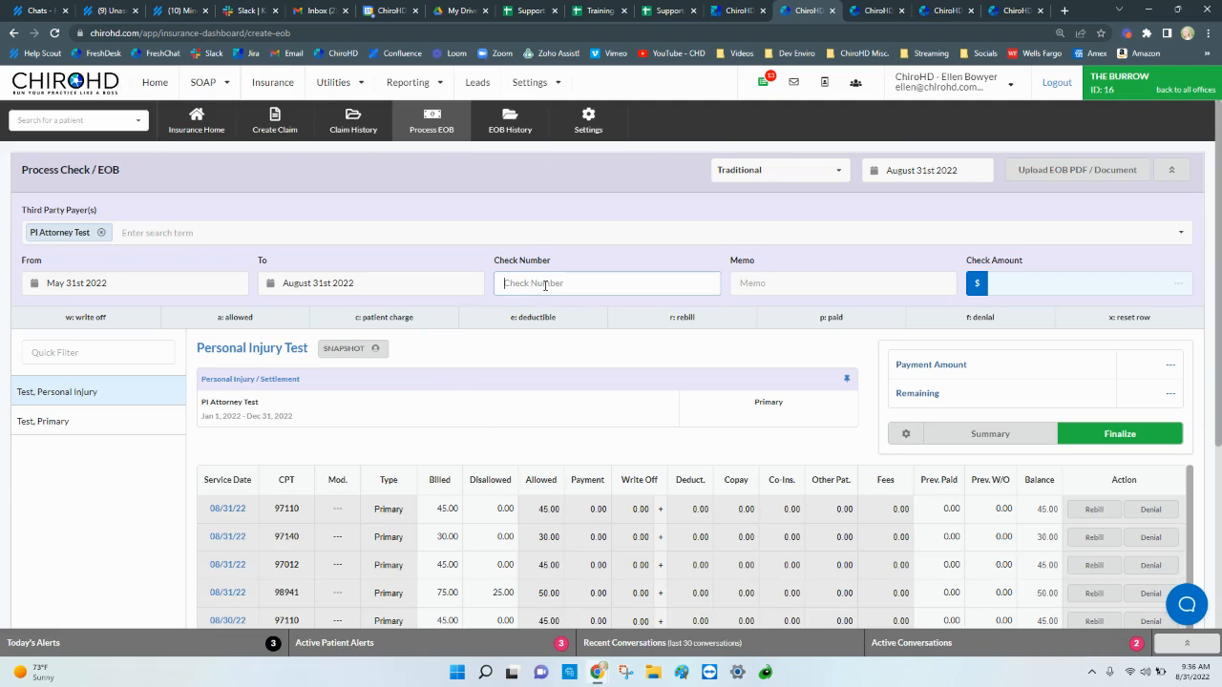
pyautogui.write('56326')
pyautogui.click(1095, 286)
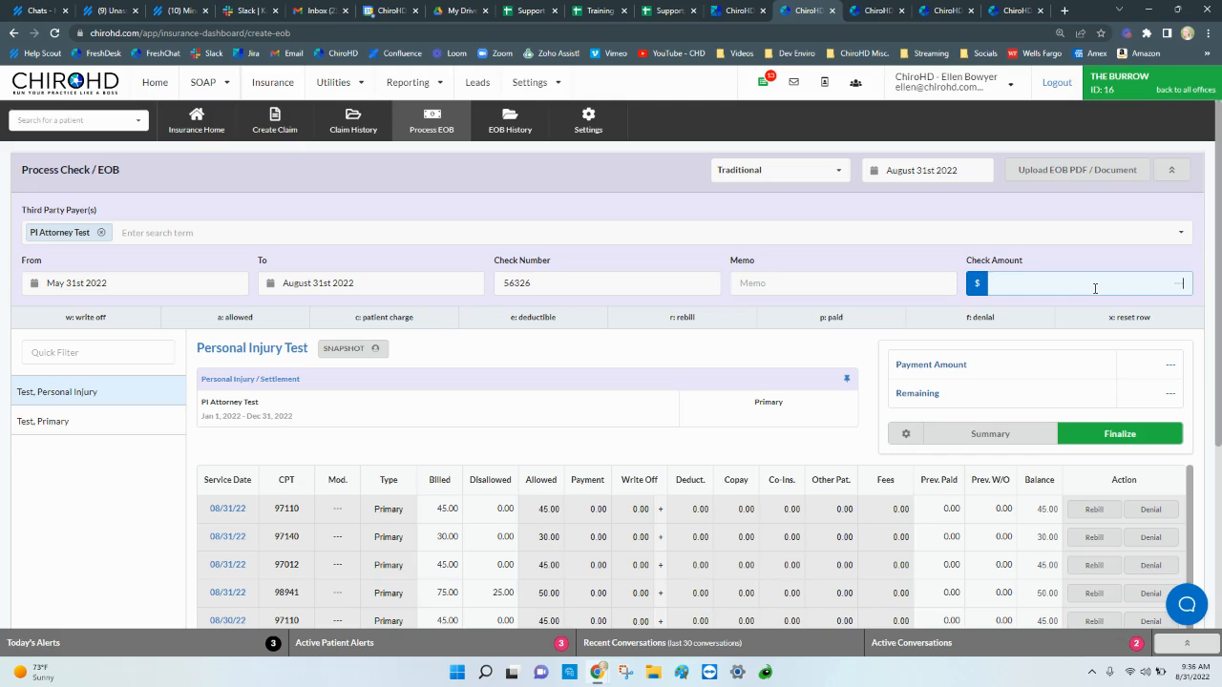
pyautogui.write('750.00')
pyautogui.click(847, 439)
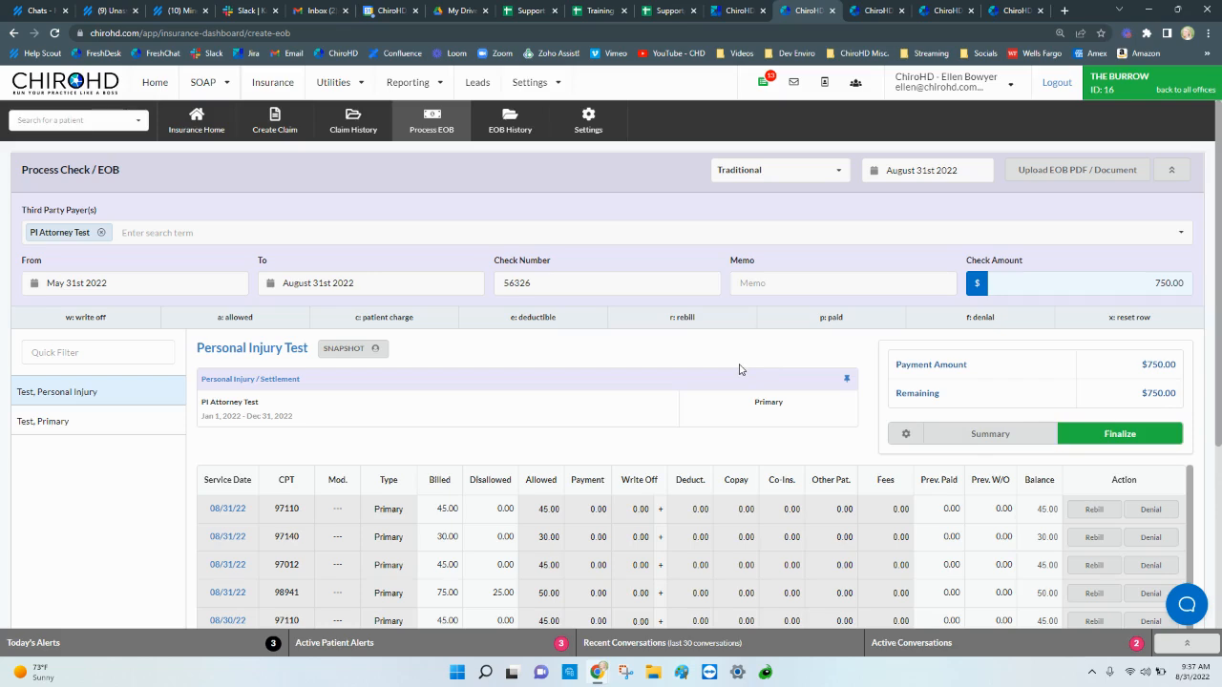
# - Enter full payments for the 08/22/22 charges: 50.00 for 98941, 45.00 for 97012, 30.00 for 97140 and 45.00 for 97110
pyautogui.scroll(-2, 740, 369)
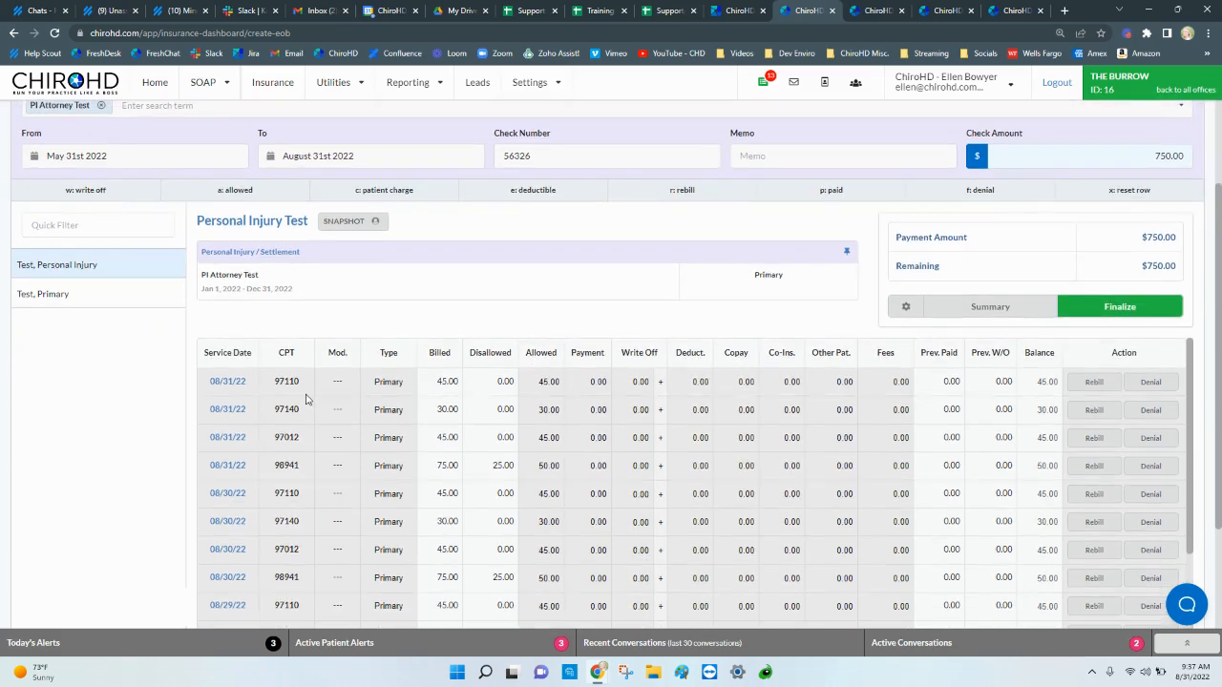
pyautogui.scroll(-8, 376, 458)
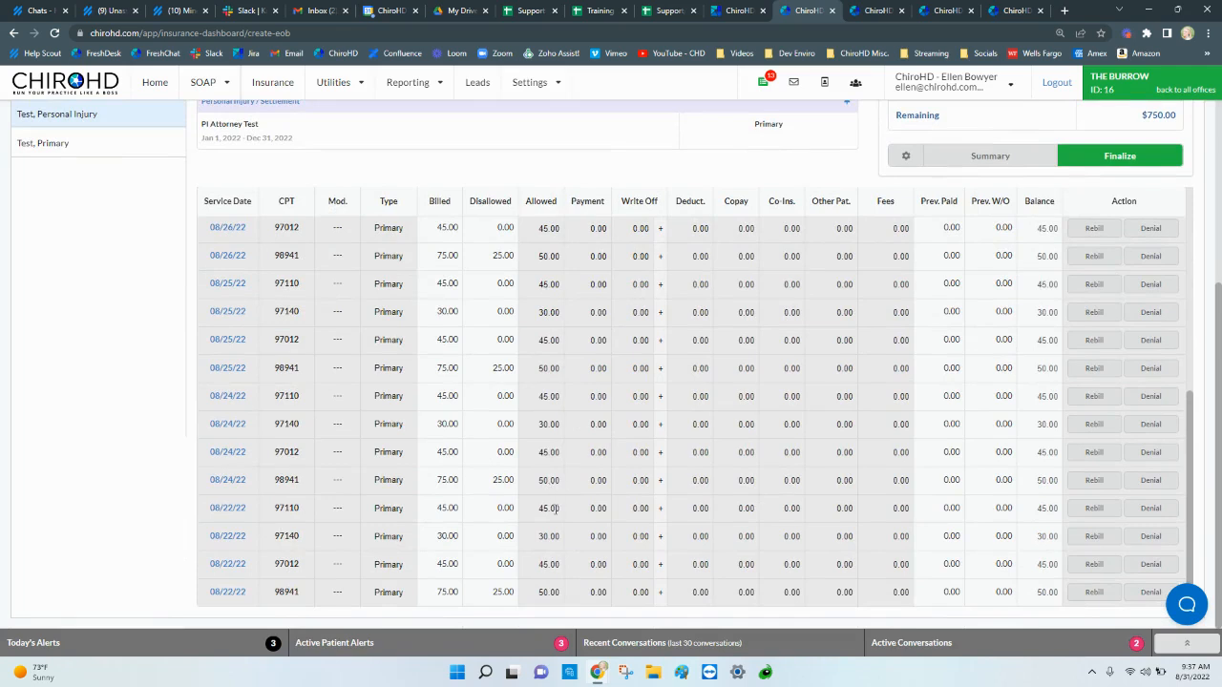
pyautogui.click(603, 592)
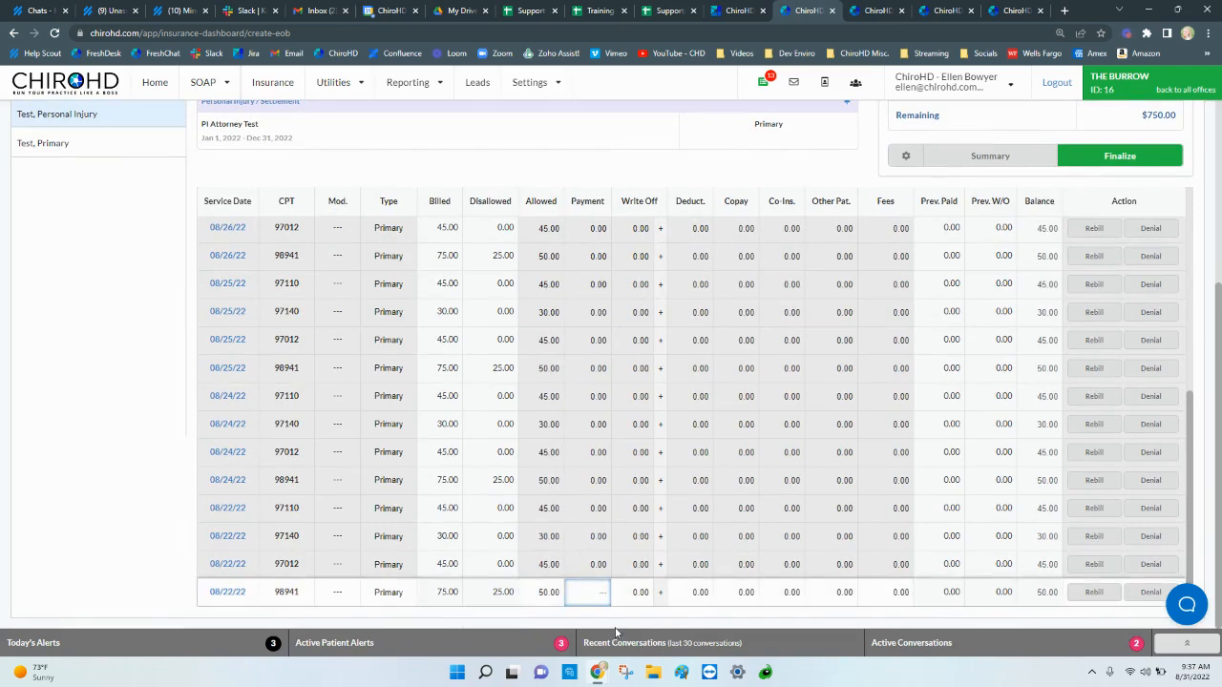
pyautogui.write('50.00')
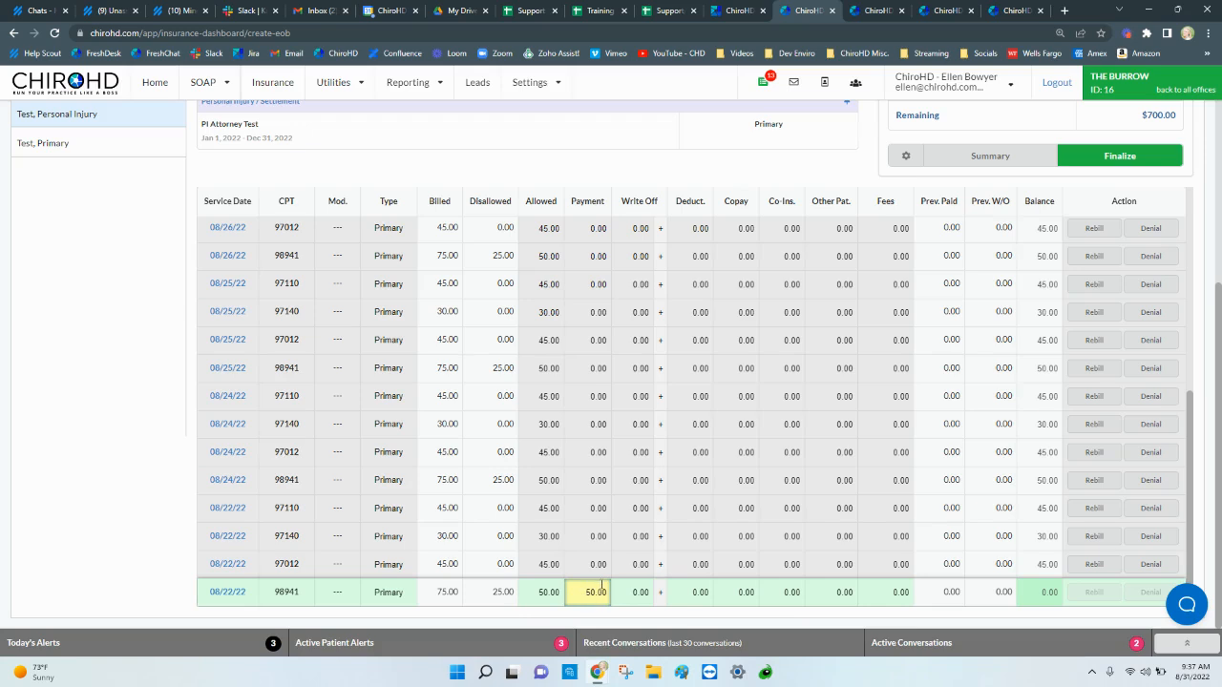
pyautogui.click(598, 566)
pyautogui.press('Return')
pyautogui.click(599, 539)
pyautogui.press('Return')
pyautogui.click(598, 507)
pyautogui.press('Return')
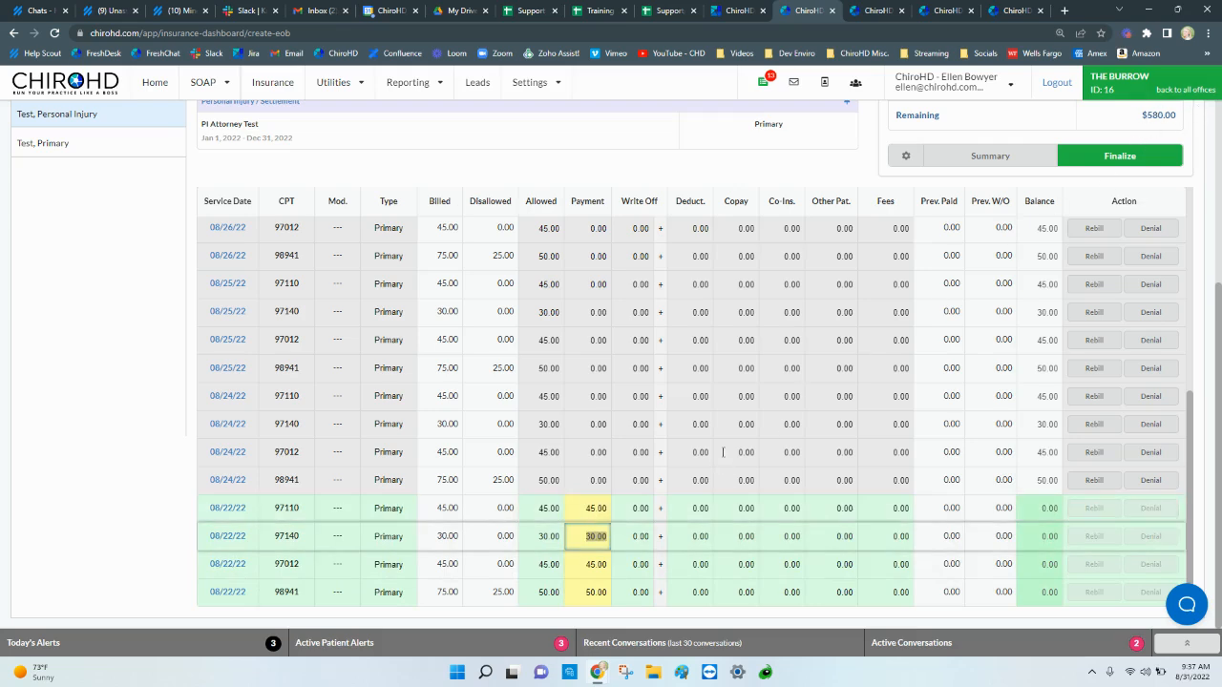
# - Enter full payments for the 08/24/22 charges: 50.00 for 98941, 45.00 for 97012, 30.00 for 97140 and 45.00 for 97110
pyautogui.click(598, 480)
pyautogui.press('Return')
pyautogui.click(598, 452)
pyautogui.press('Return')
pyautogui.click(597, 423)
pyautogui.press('Return')
pyautogui.click(592, 397)
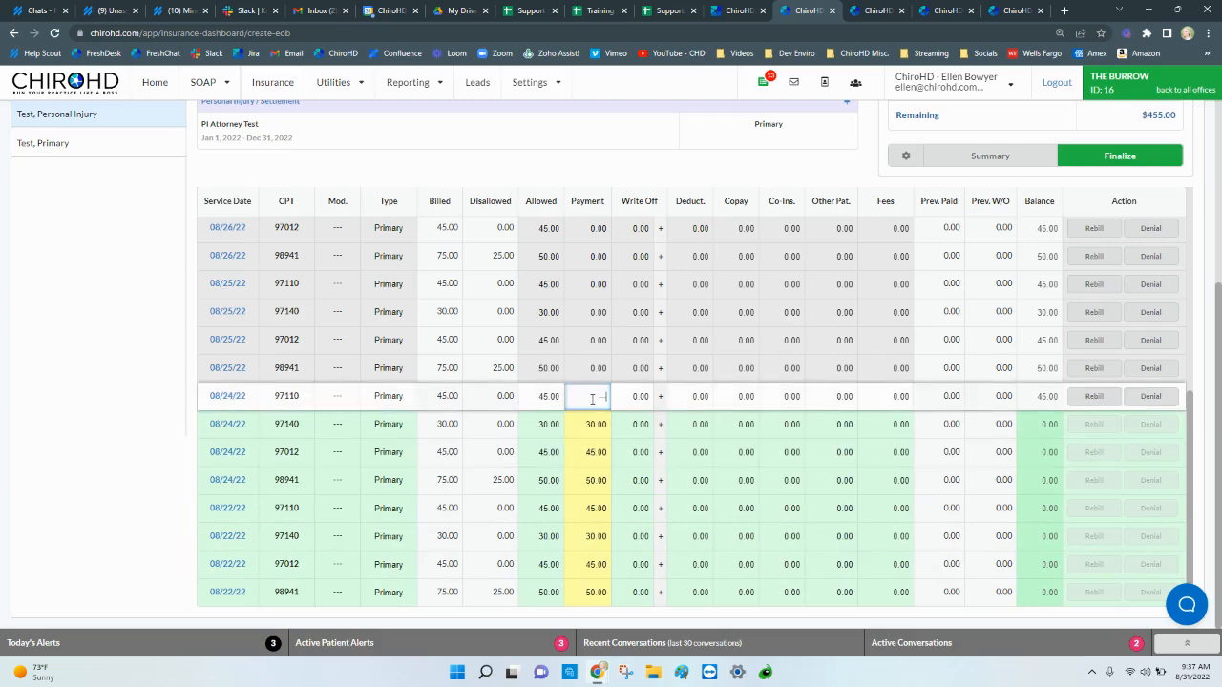
pyautogui.press('Return')
# - Enter full payments for the 08/25/22 charges: 50.00 for 98941, 45.00 for 97012, 30.00 for 97140 and 45.00 for 97110
pyautogui.click(596, 369)
pyautogui.press('Return')
pyautogui.click(595, 340)
pyautogui.press('Return')
pyautogui.click(592, 315)
pyautogui.press('Return')
pyautogui.scroll(2, 593, 315)
pyautogui.click(603, 408)
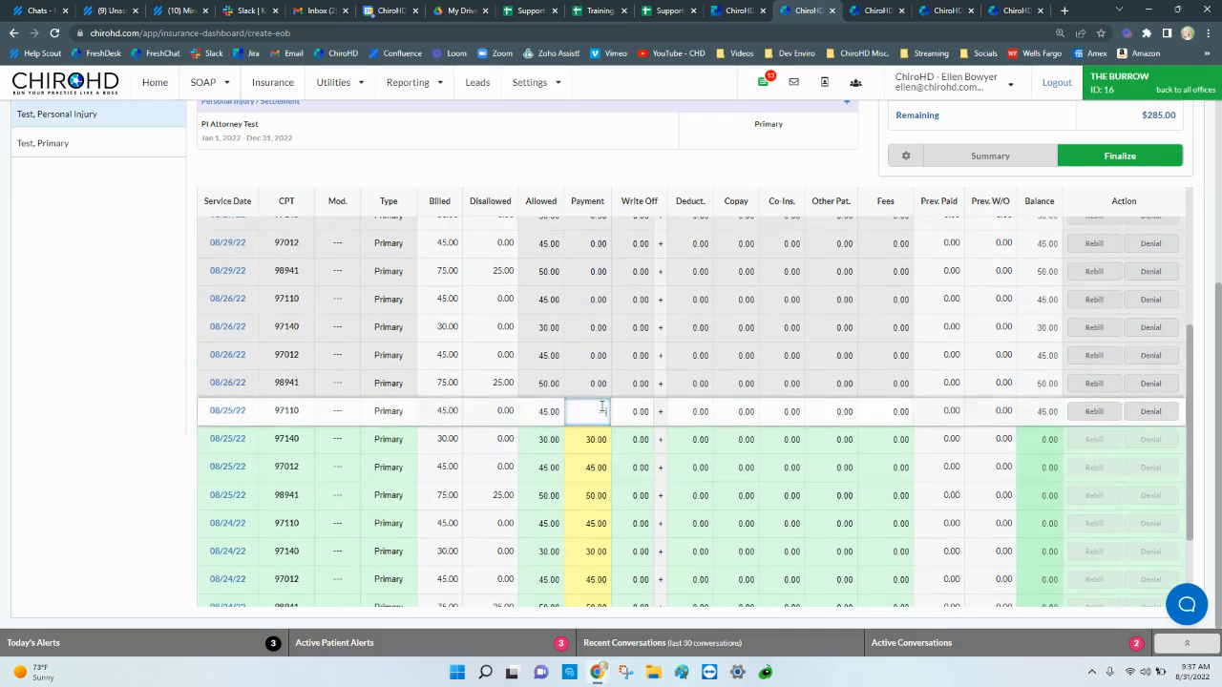
pyautogui.press('Return')
# - Enter full payments for the 08/26/22 charges: 50.00 for 98941, 45.00 for 97012, 30.00 for 97140 and 45.00 for 97110
pyautogui.click(596, 383)
pyautogui.press('Return')
pyautogui.click(595, 354)
pyautogui.press('Return')
pyautogui.click(594, 327)
pyautogui.press('Return')
pyautogui.click(593, 308)
pyautogui.press('Return')
# - Enter full payments for three 08/29/22 charges: 50.00 for 98941, 45.00 for 97012 and 30.00 for 97140
pyautogui.scroll(1, 605, 411)
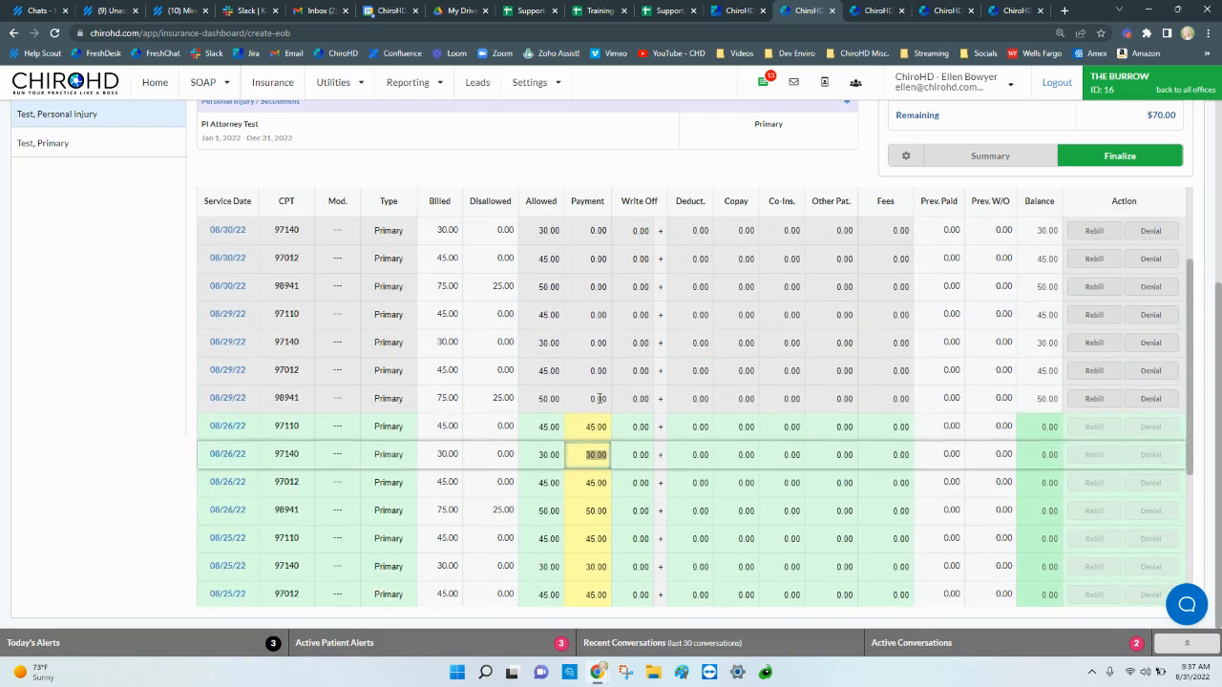
pyautogui.click(599, 400)
pyautogui.press('Return')
pyautogui.click(600, 370)
pyautogui.press('Return')
pyautogui.click(597, 345)
pyautogui.press('Return')
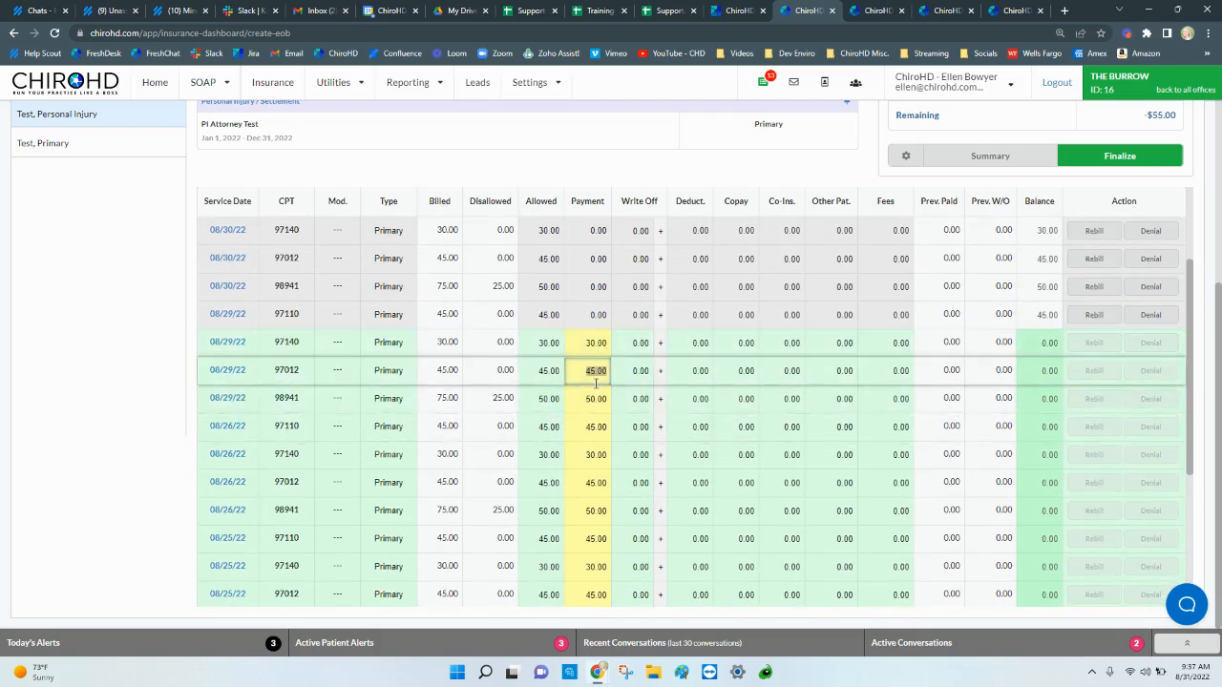
# - Reset the 08/29/22 charge for 97140 to clear its payment
pyautogui.scroll(1, 596, 383)
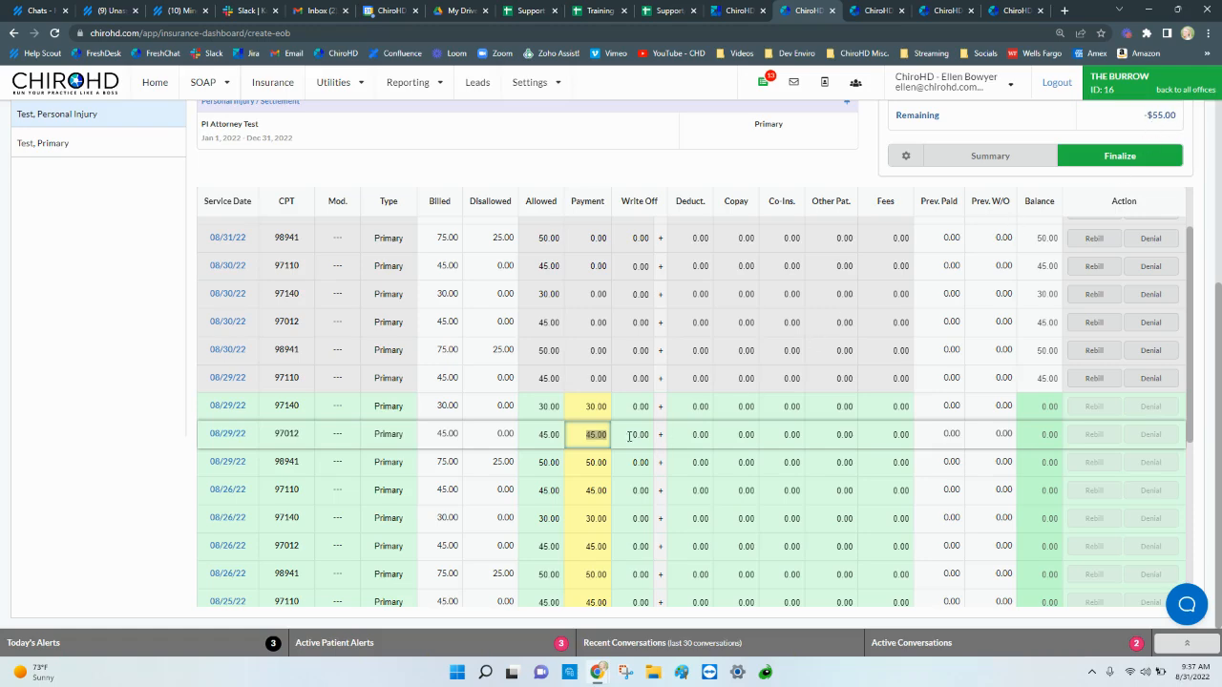
pyautogui.click(602, 406)
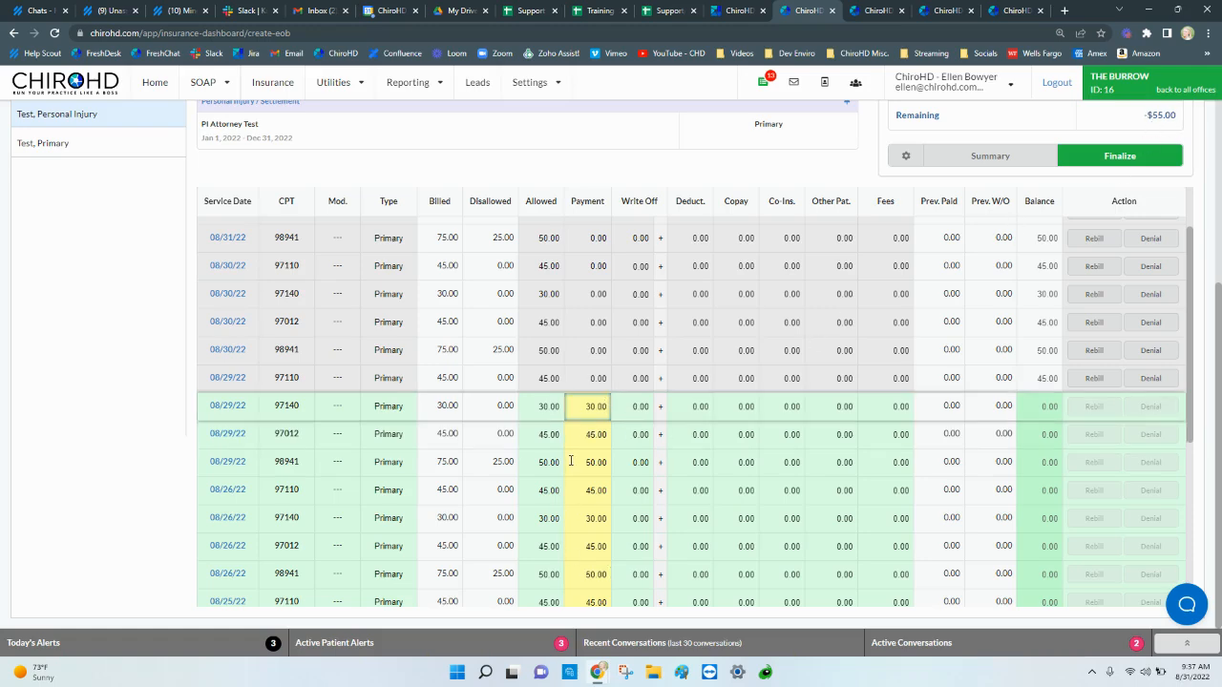
pyautogui.scroll(5, 614, 452)
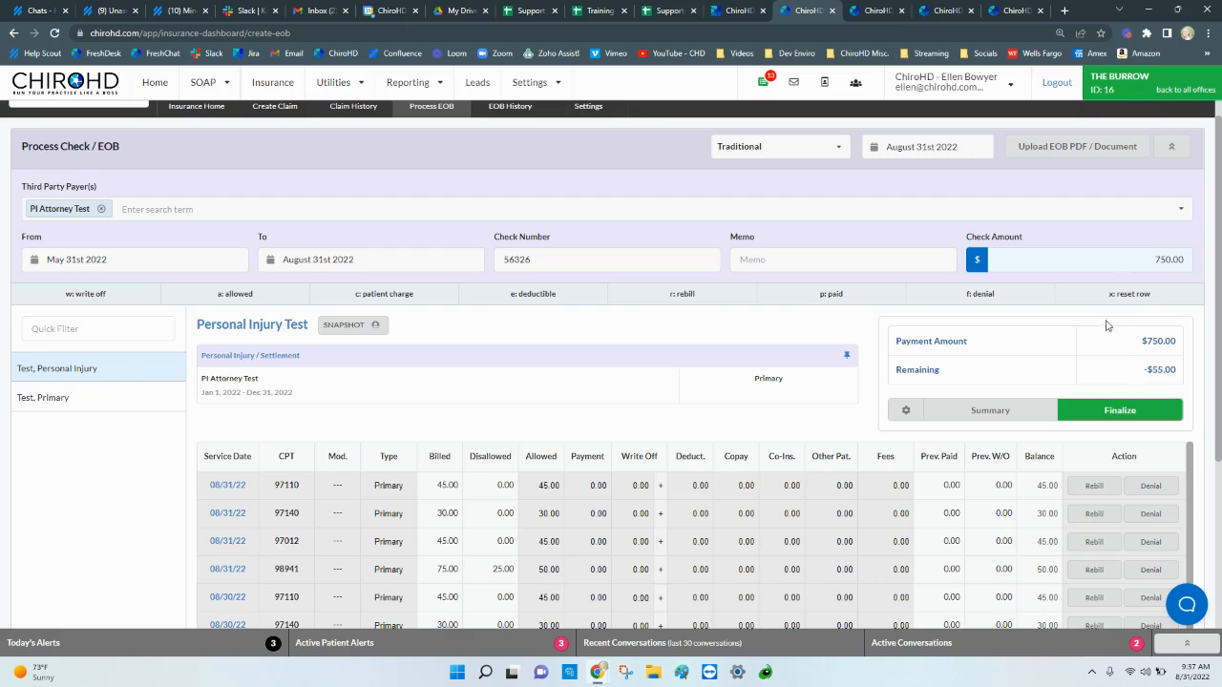
pyautogui.scroll(-2, 671, 471)
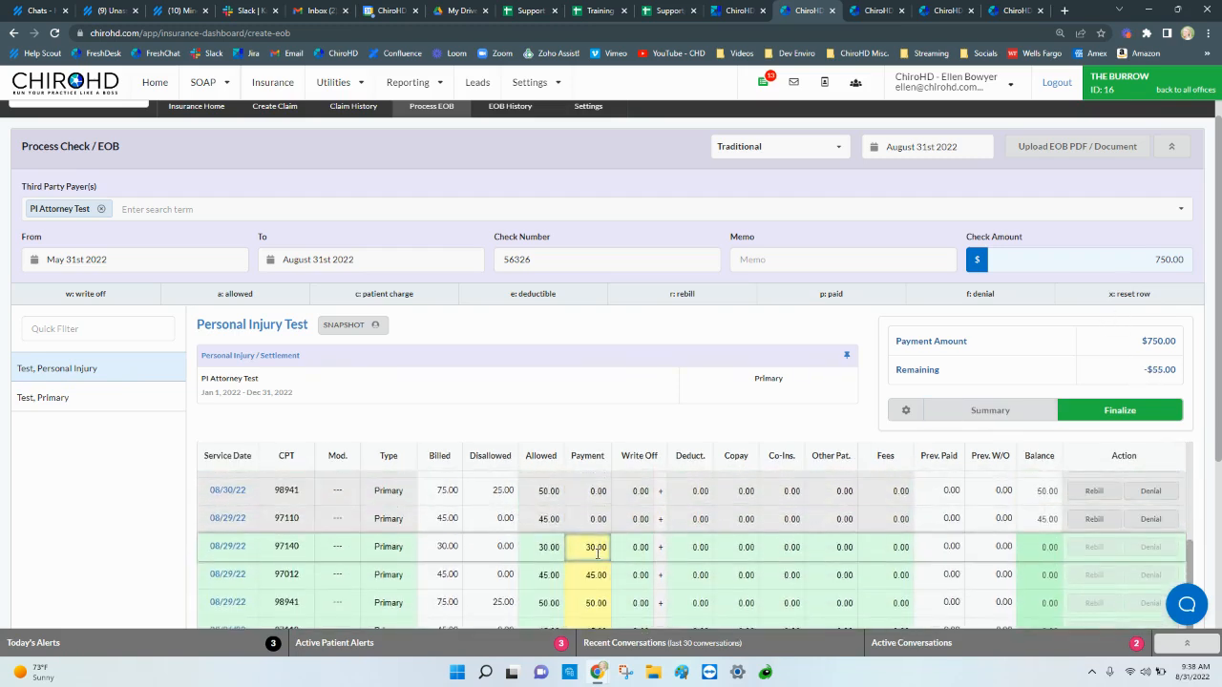
pyautogui.click(598, 554)
pyautogui.press('x')
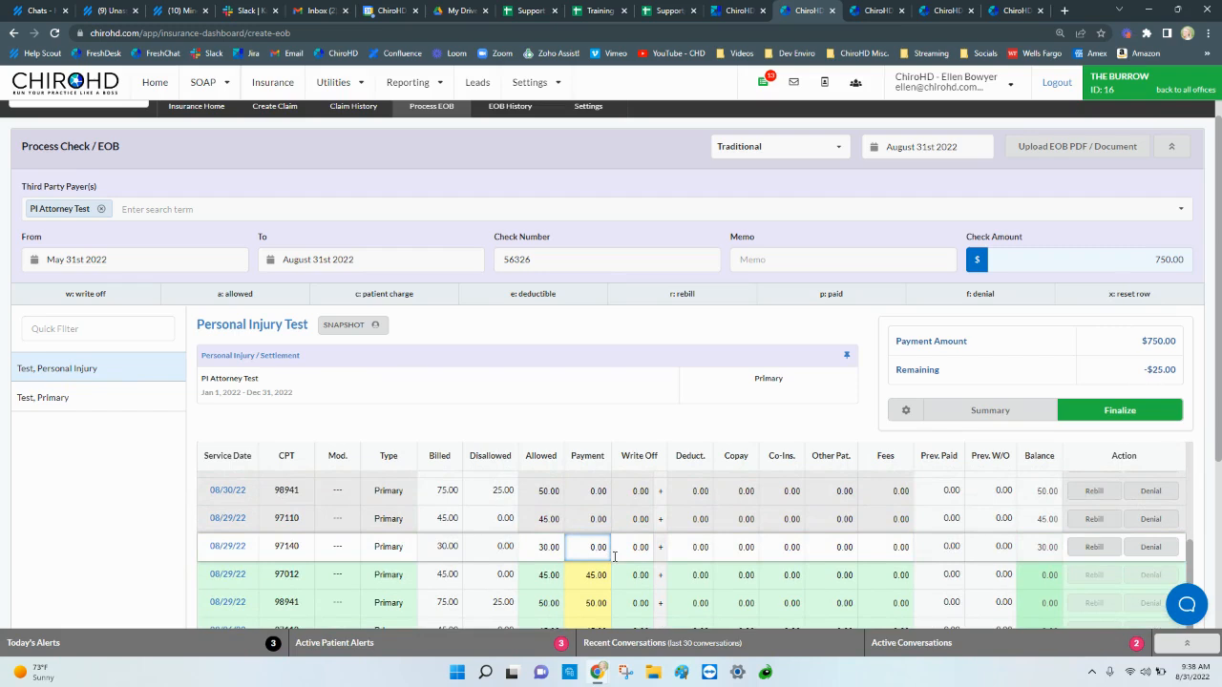
# - Reset the 08/29/22 charge for 97012 and enter a partial payment of 20.00 for it
pyautogui.scroll(-1, 622, 574)
pyautogui.click(604, 517)
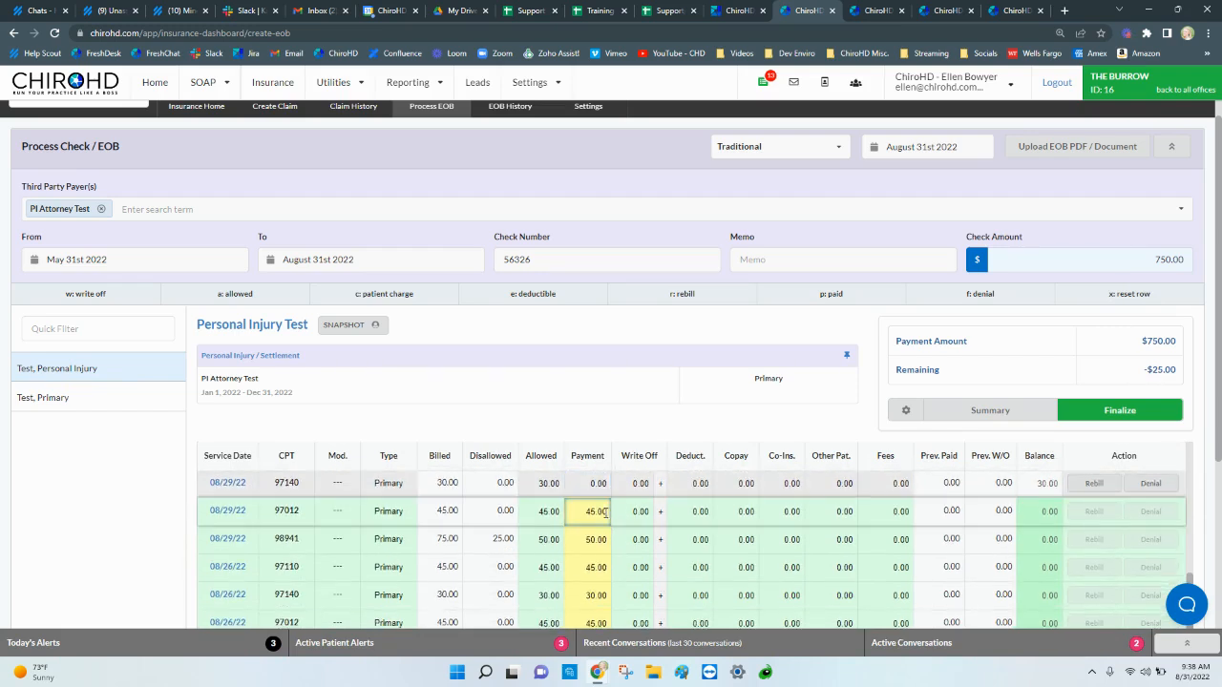
pyautogui.press('x')
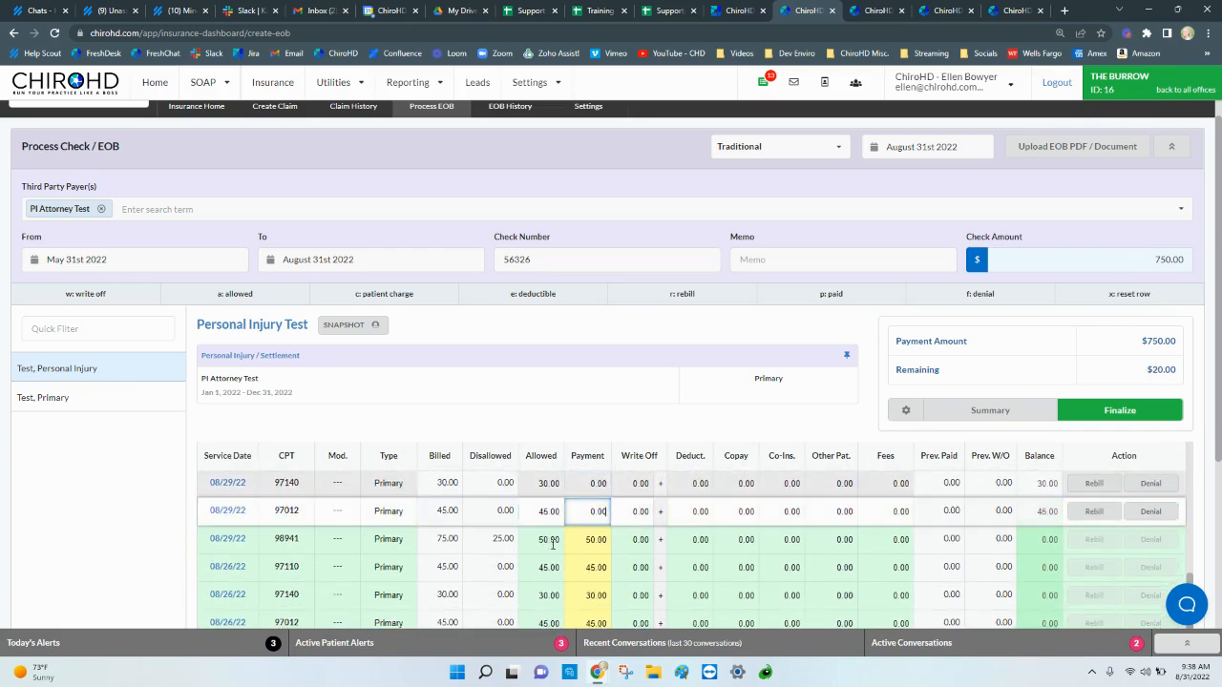
pyautogui.doubleClick(602, 513)
pyautogui.write('20.00')
pyautogui.click(593, 481)
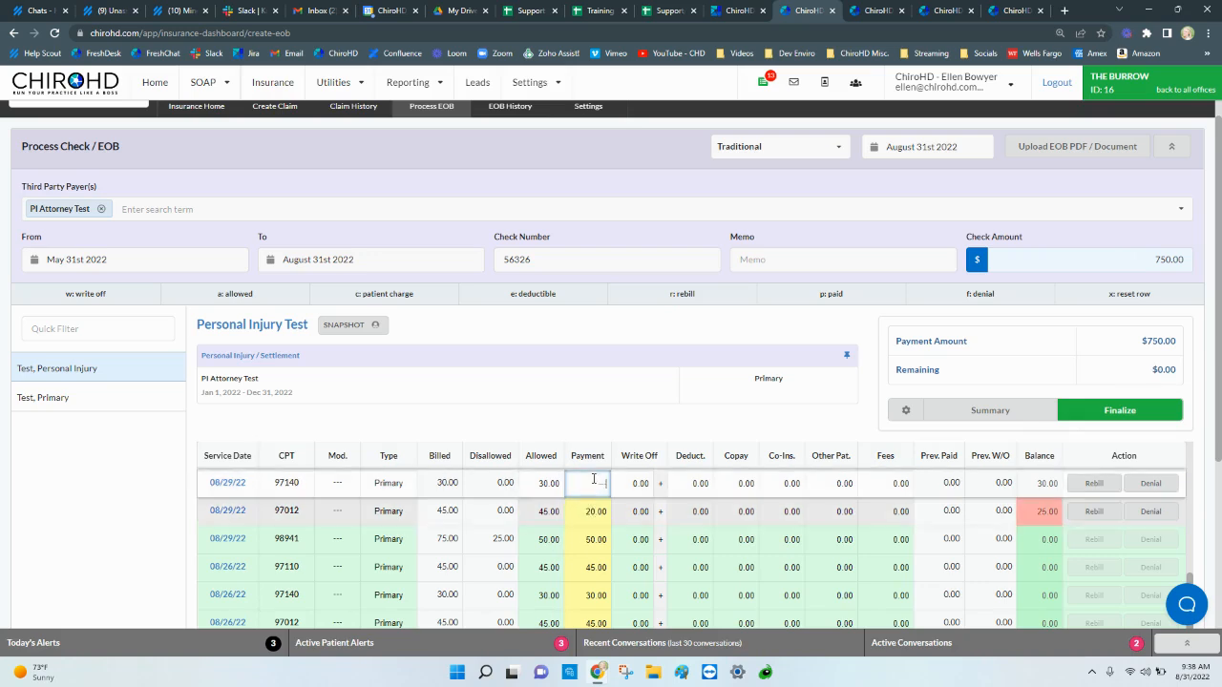
# - Write off the balances of all 08/31/22 and 08/30/22 charges, plus the 08/29/22 balances: 45.00 for 97110, 30.00 for 97140 and 25.00 for 97012
pyautogui.click(644, 509)
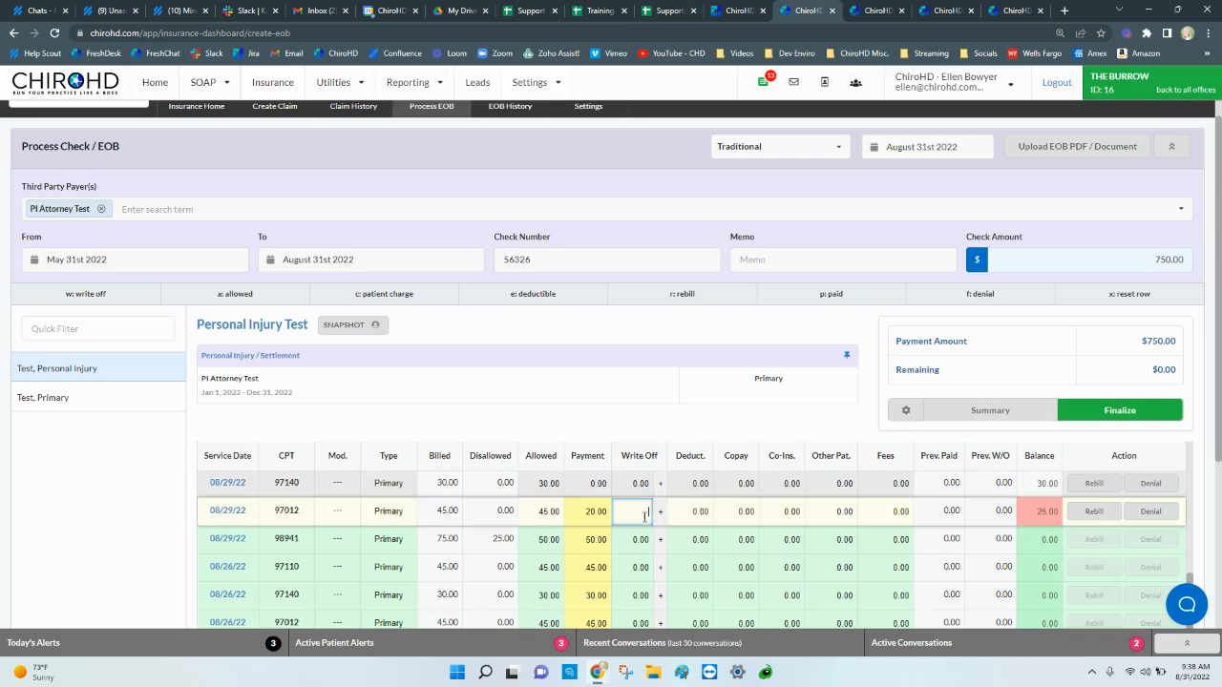
pyautogui.press('w')
pyautogui.scroll(3, 625, 553)
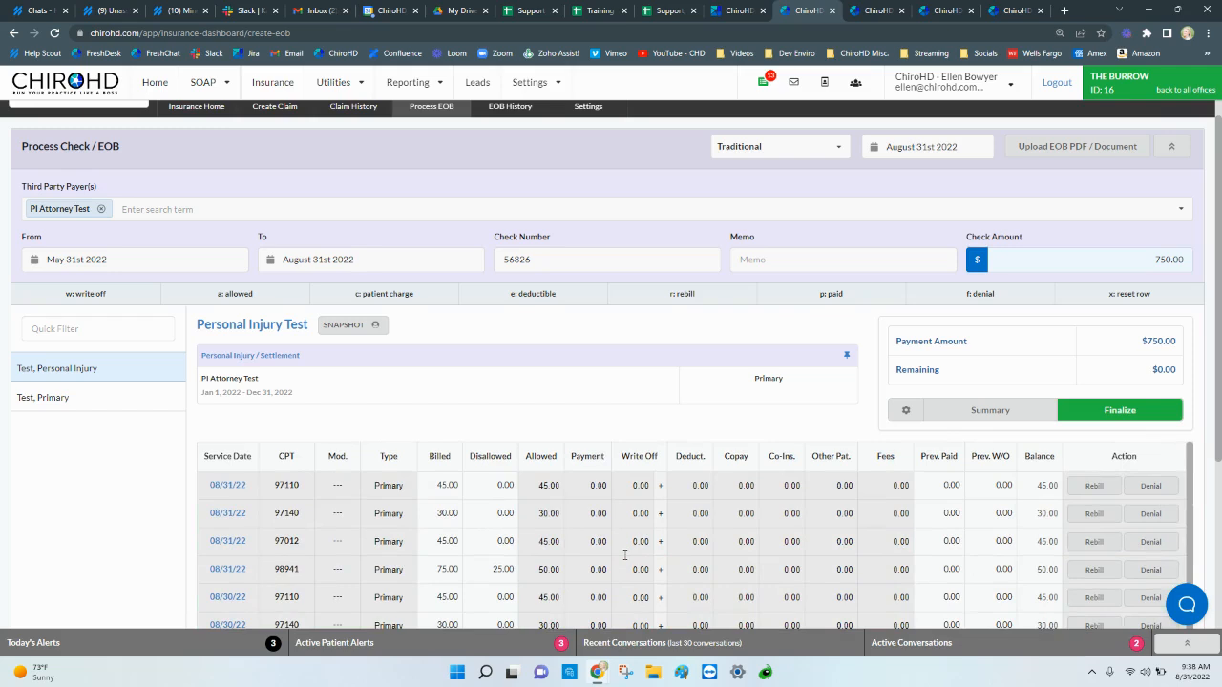
pyautogui.click(642, 497)
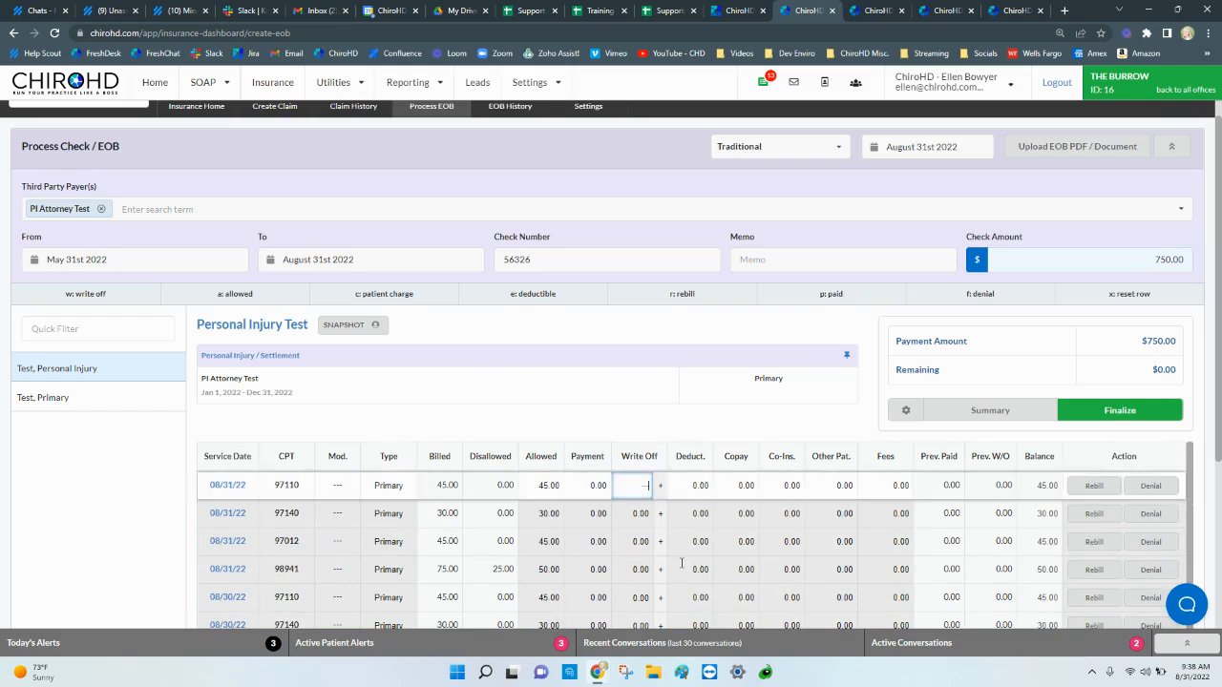
pyautogui.press('w')
pyautogui.press('w')
pyautogui.press('w')
pyautogui.press('w')
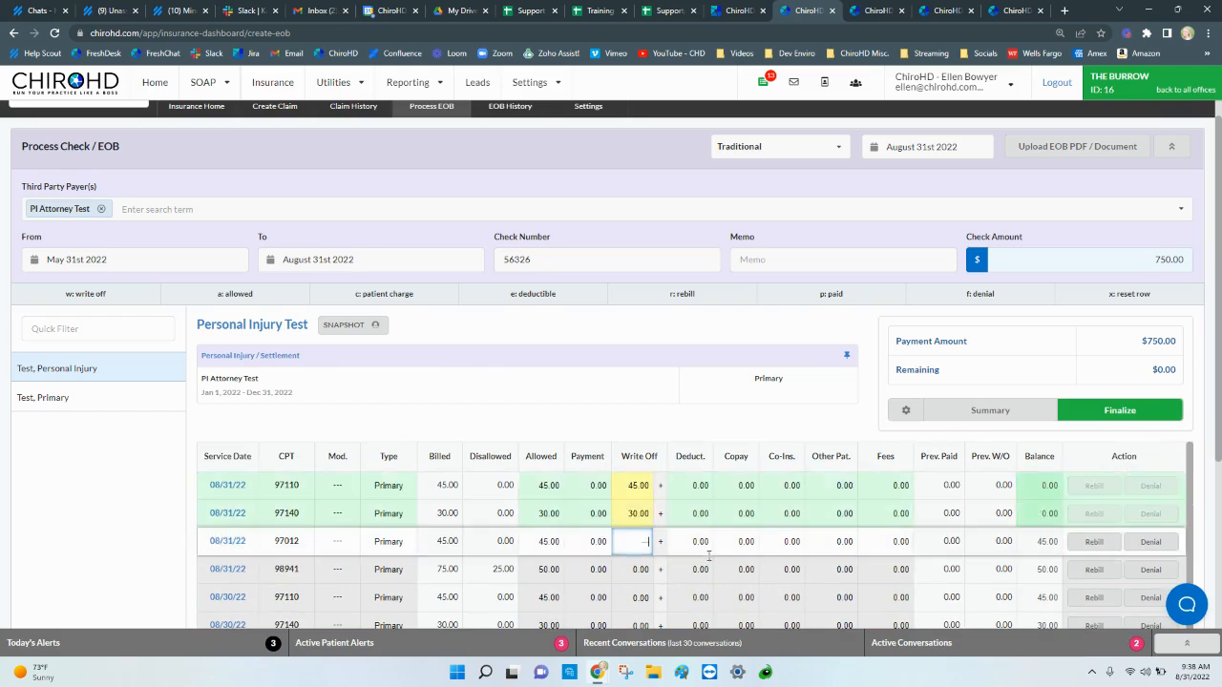
pyautogui.scroll(-1, 715, 574)
pyautogui.press('w')
pyautogui.press('w')
pyautogui.scroll(-1, 747, 582)
pyautogui.press('w')
pyautogui.press('w')
pyautogui.press('w')
pyautogui.press('w')
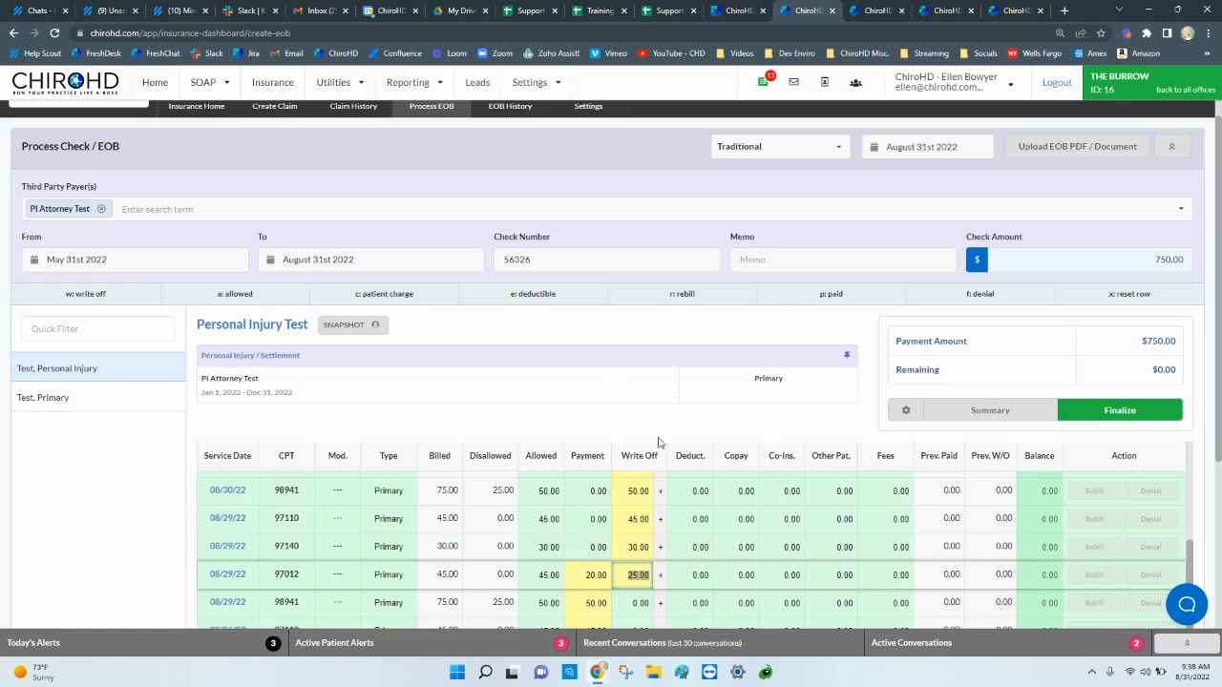
# - Review the payments and write-offs on all charge rows and finalize the EOB
pyautogui.scroll(-5, 646, 487)
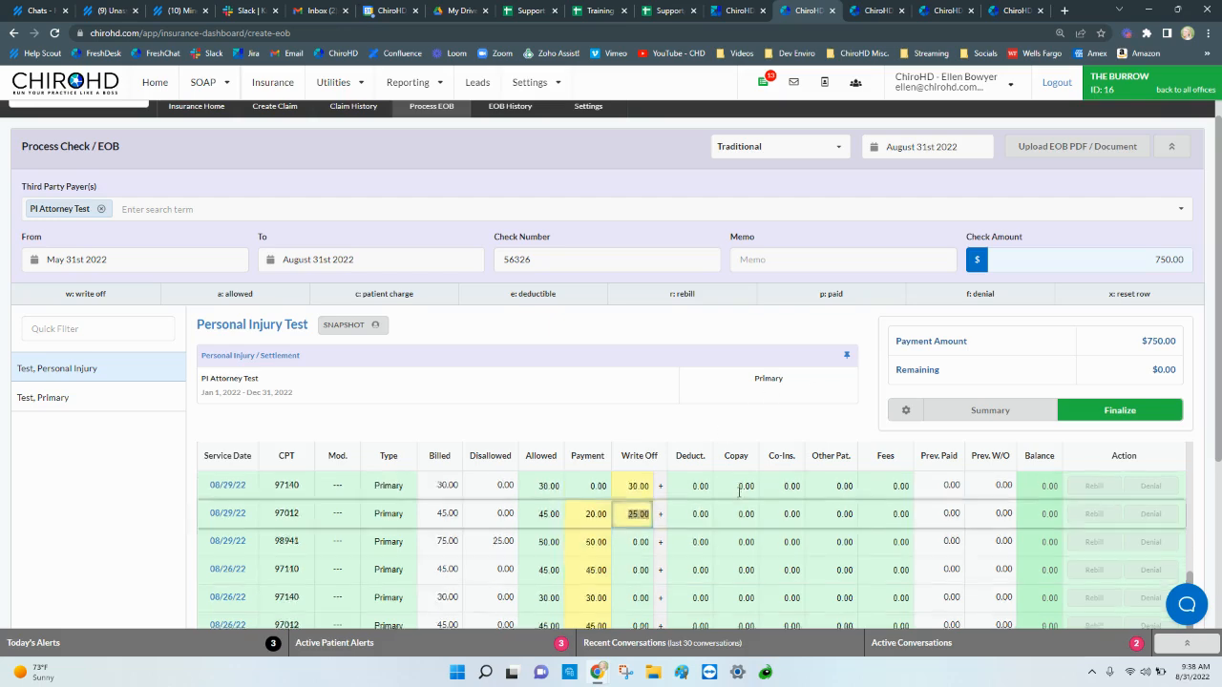
pyautogui.scroll(-2, 671, 518)
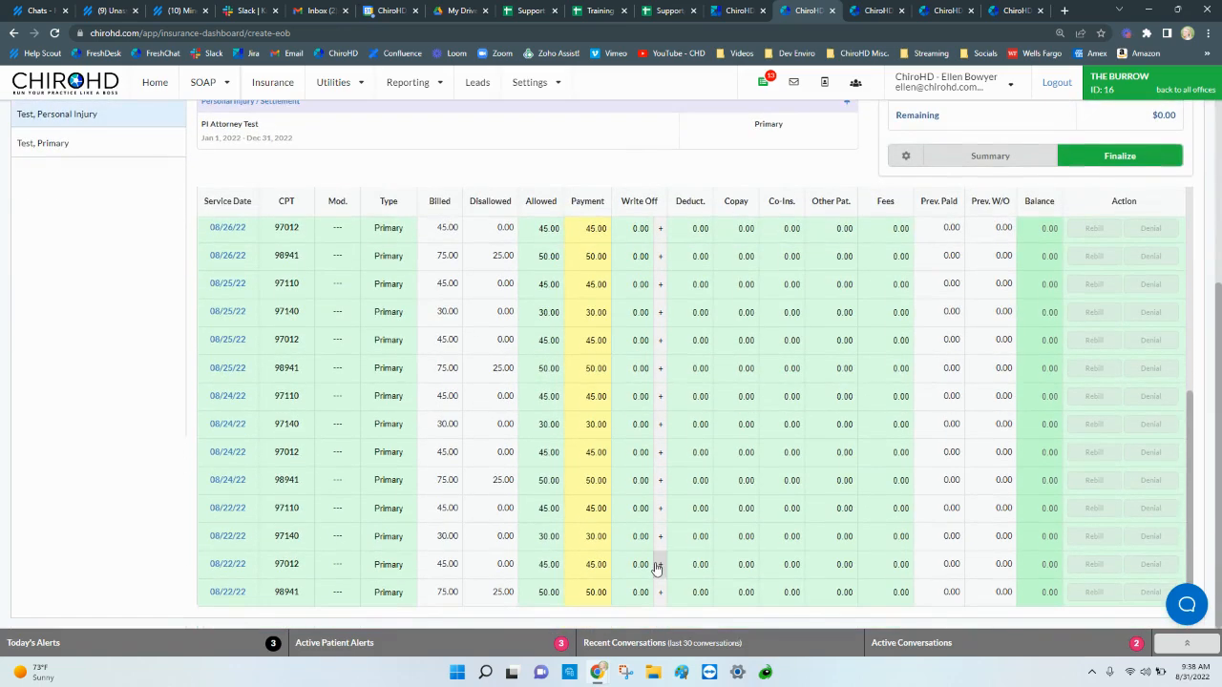
pyautogui.scroll(2, 657, 559)
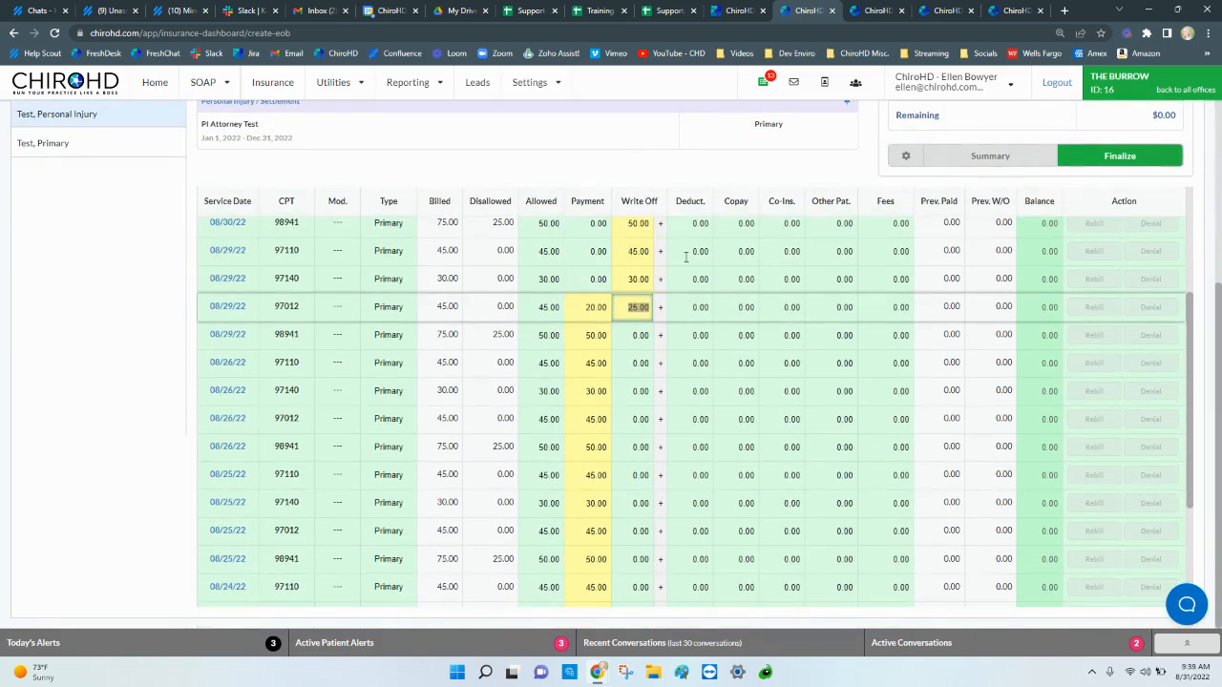
pyautogui.scroll(2, 852, 371)
pyautogui.click(1077, 160)
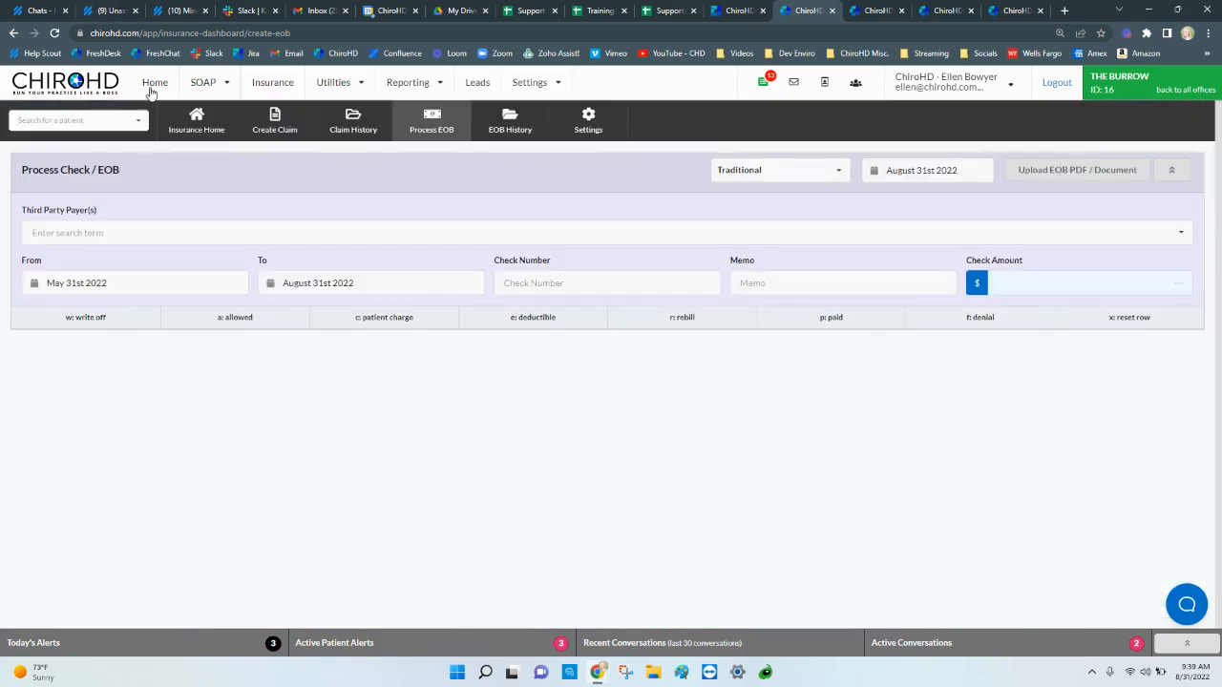
# - View today's collections summary in Simple Reporting to check the posted insurance payment
pyautogui.click(153, 86)
pyautogui.click(417, 91)
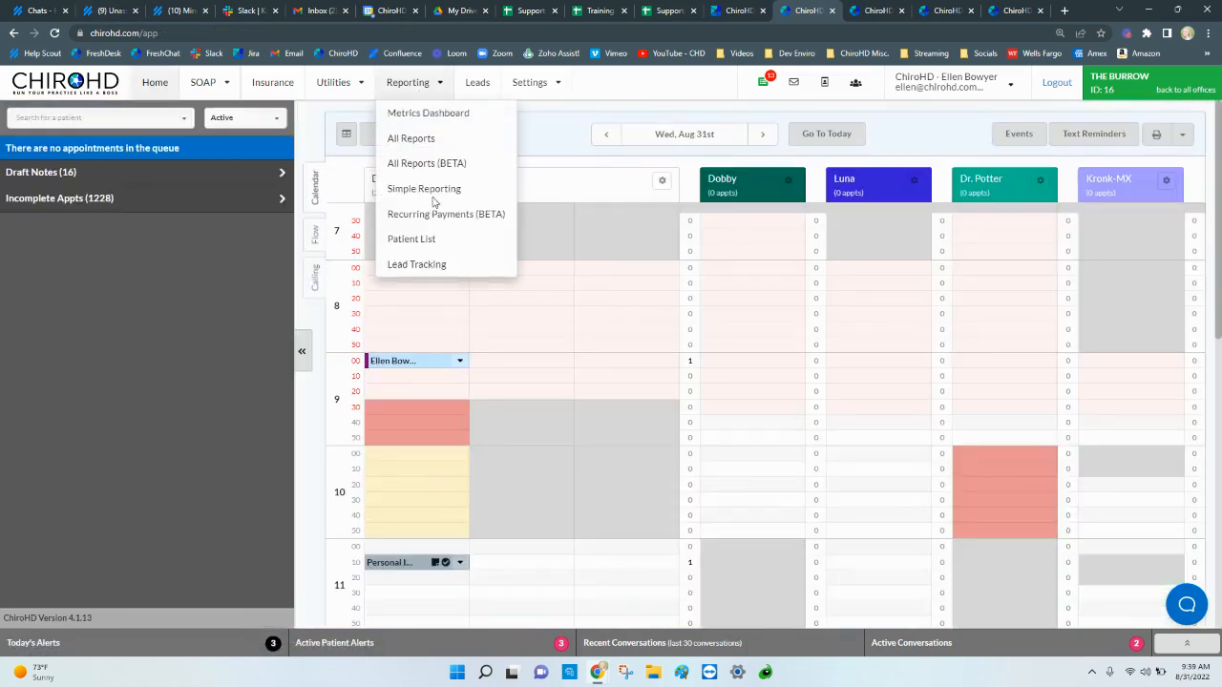
pyautogui.click(420, 185)
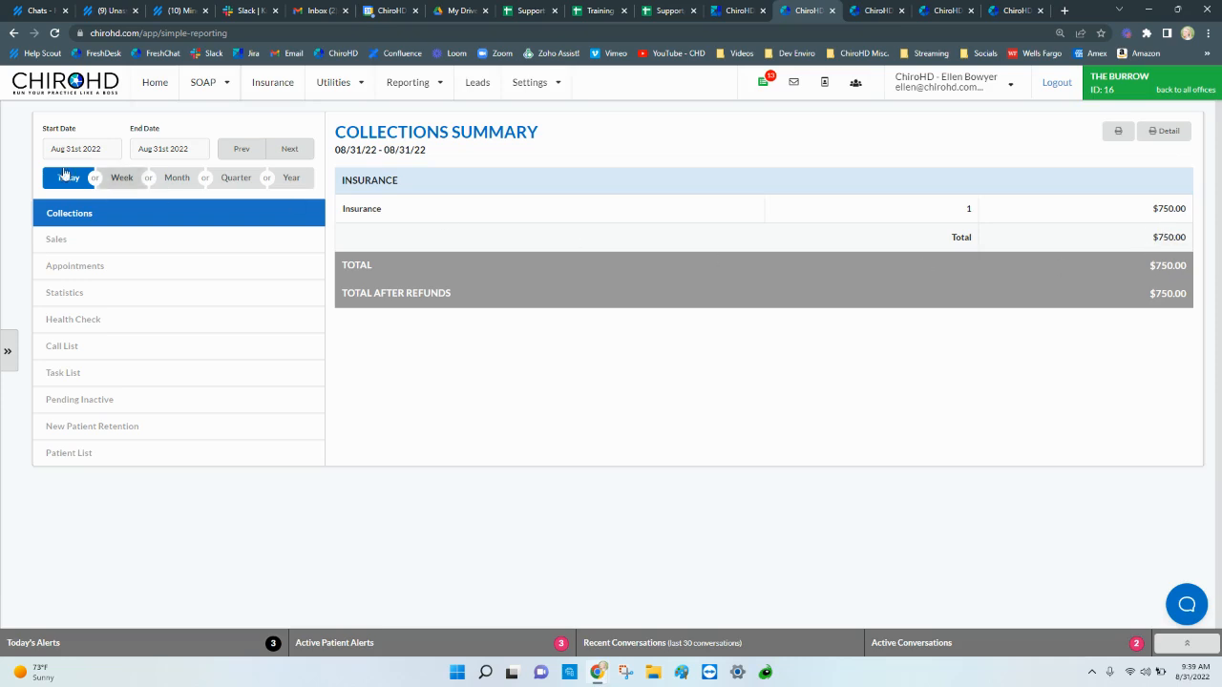
# - Open the personal injury patient's transaction ledger from the 11:10 appointment and show billing info to review the paid and written-off amounts
pyautogui.click(148, 84)
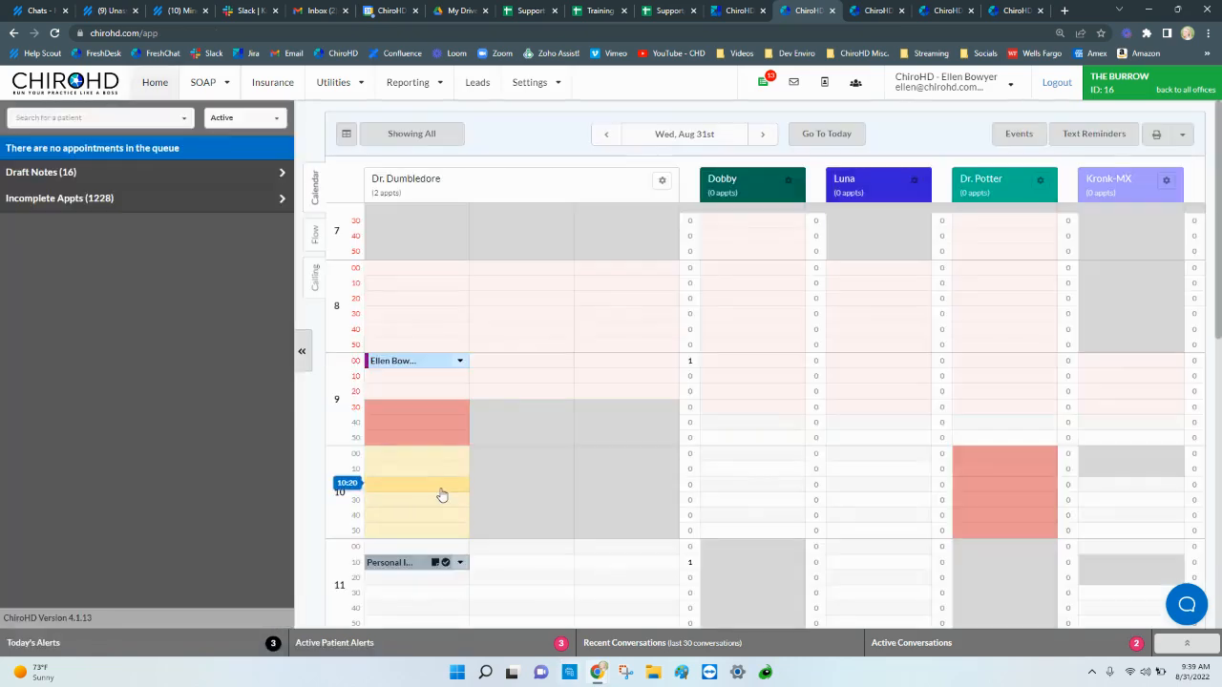
pyautogui.click(413, 566)
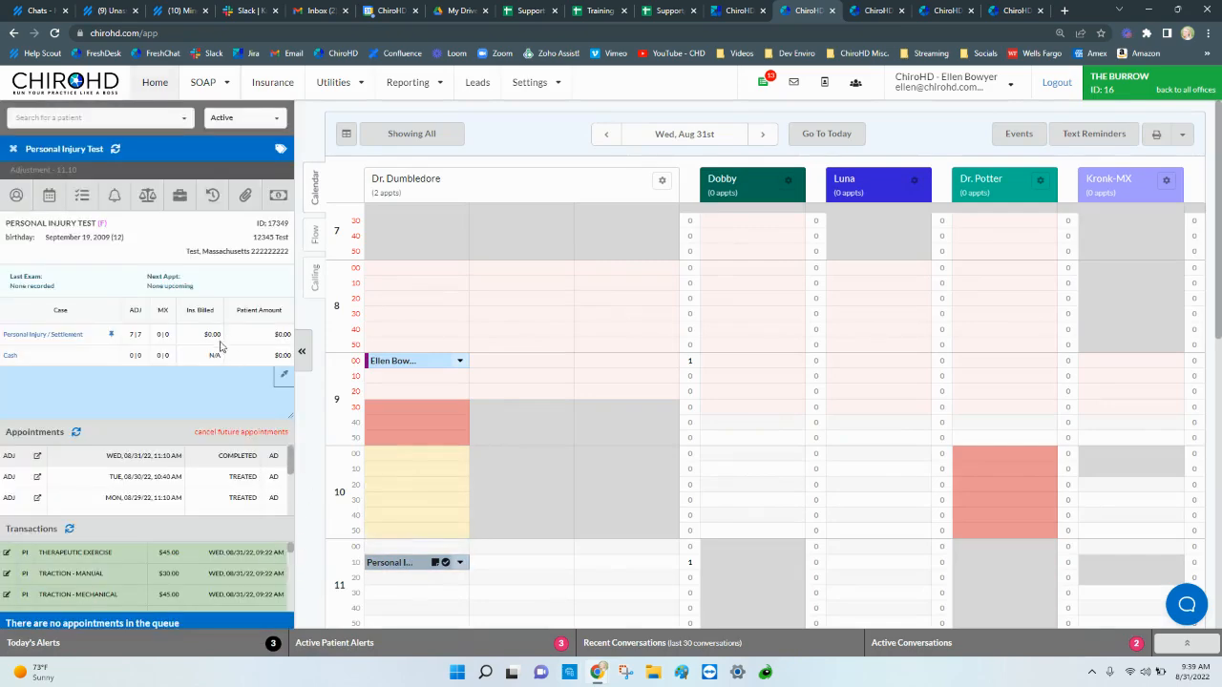
pyautogui.click(188, 595)
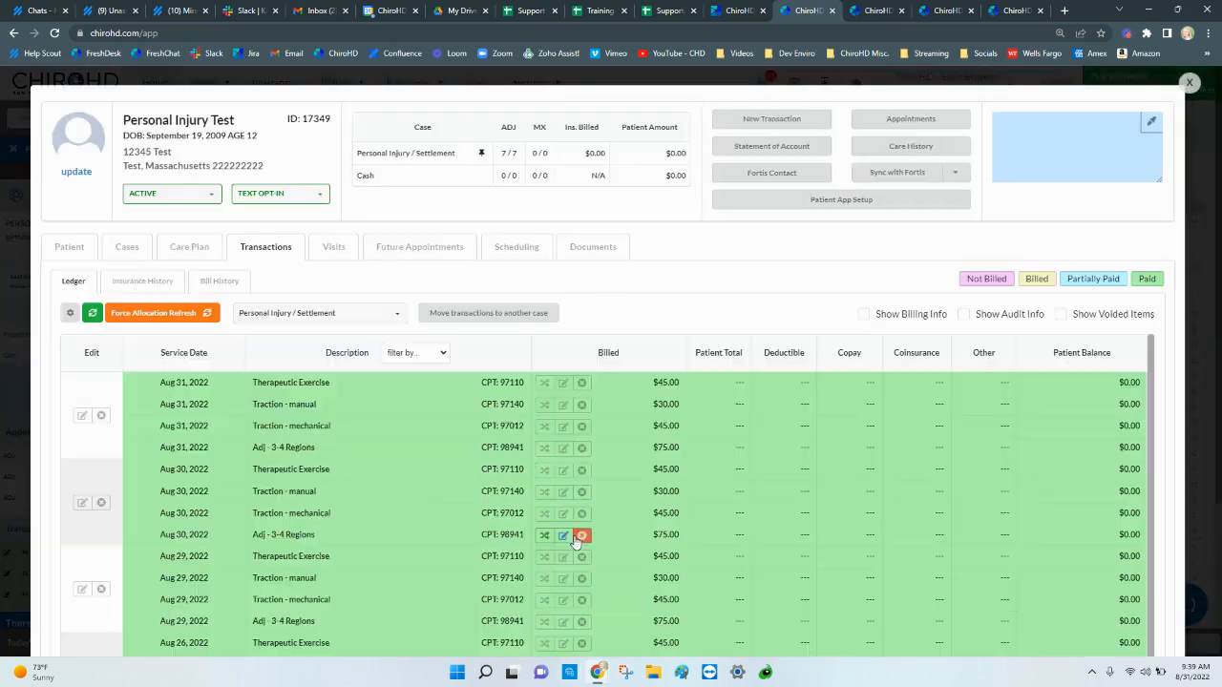
pyautogui.click(906, 316)
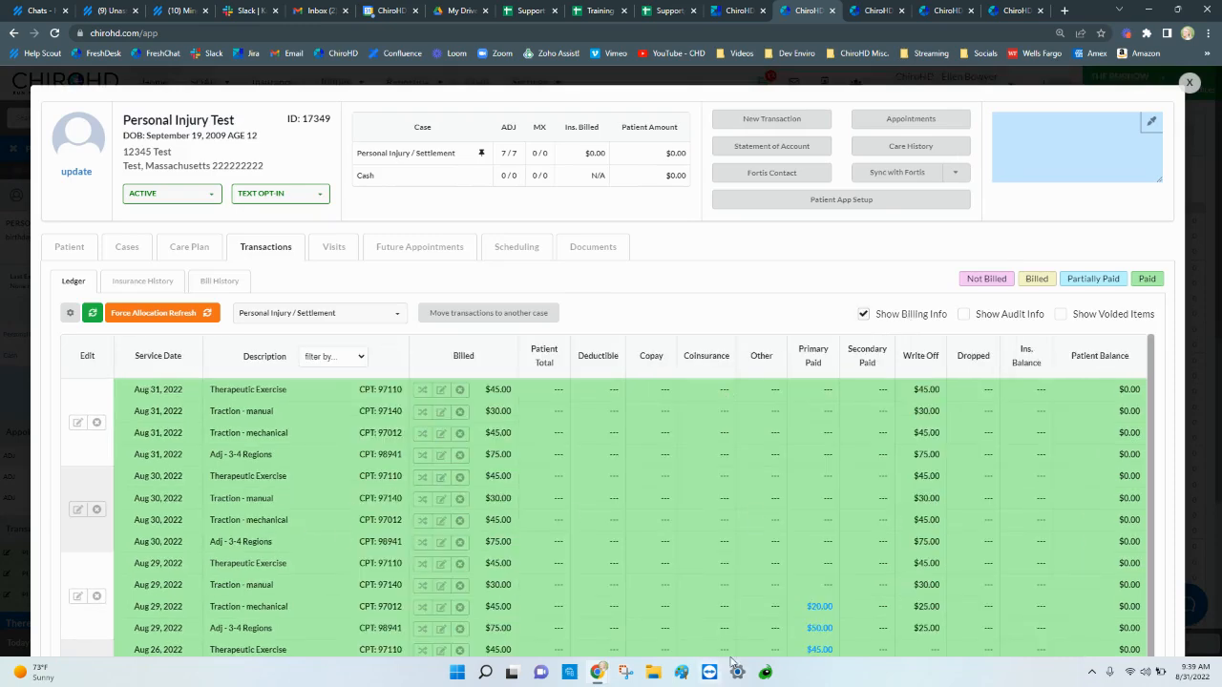
pyautogui.scroll(-3, 819, 617)
pyautogui.scroll(3, 821, 626)
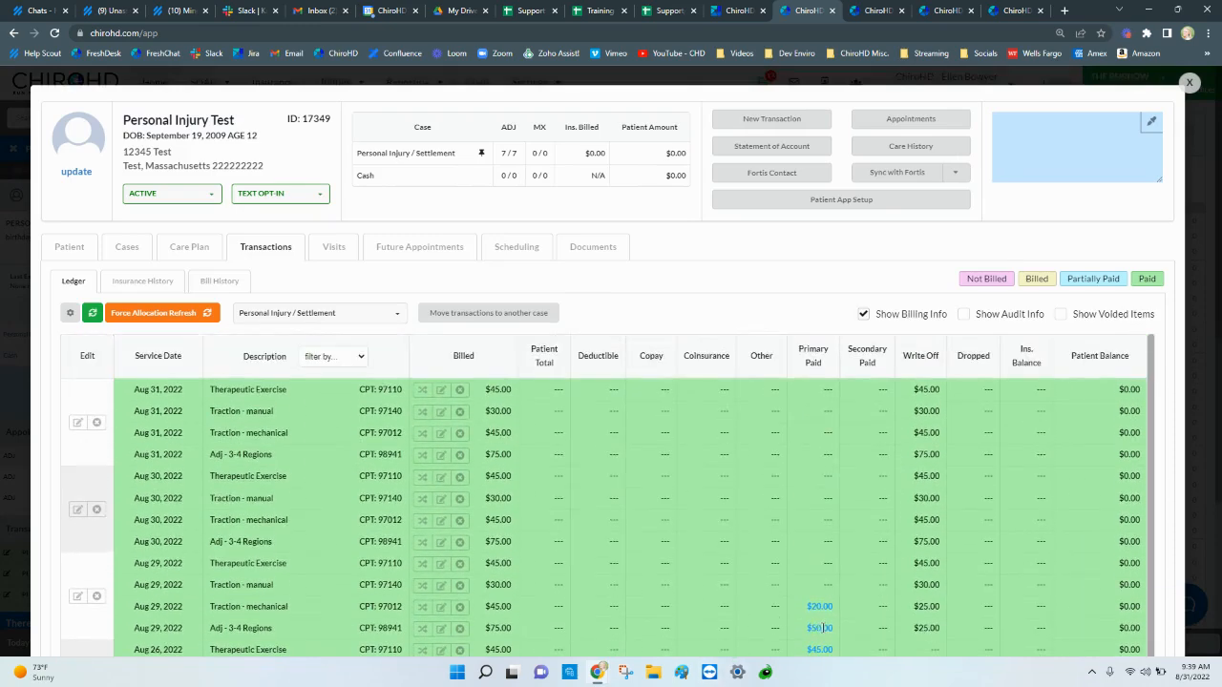